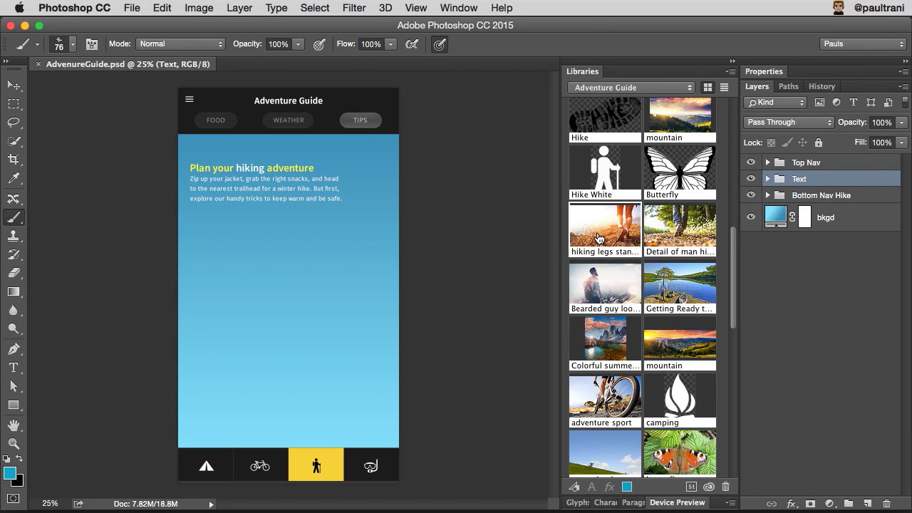
Step: Open the Adobe Stock search from the Adventure Guide library and search for "hiking"
click(729, 71)
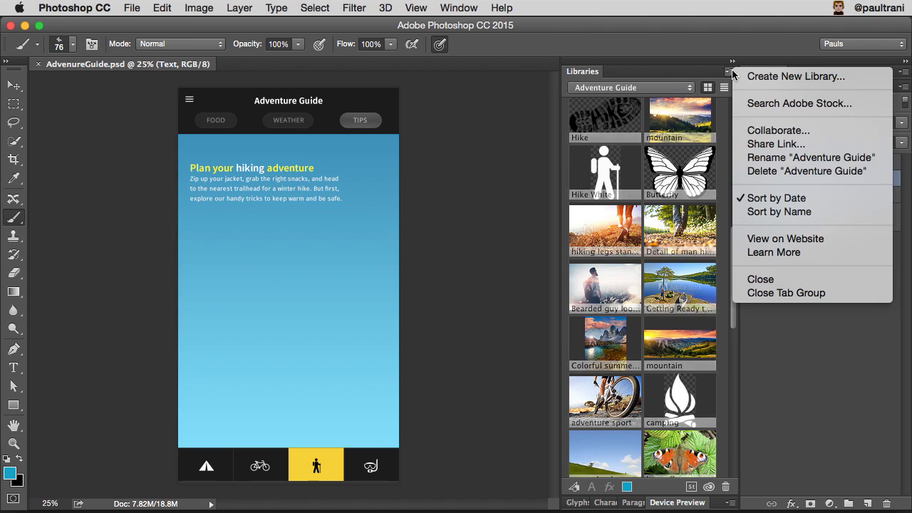
click(818, 106)
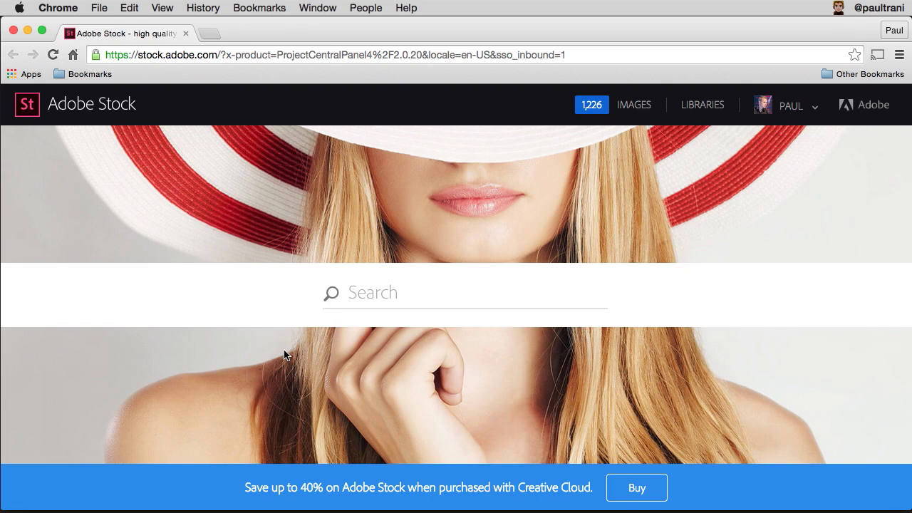
text(h)
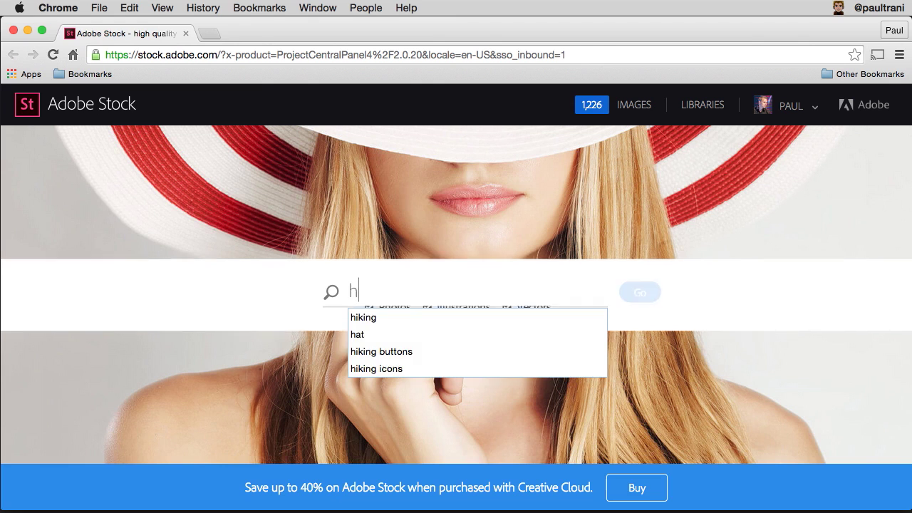
text(iking)
key(Return)
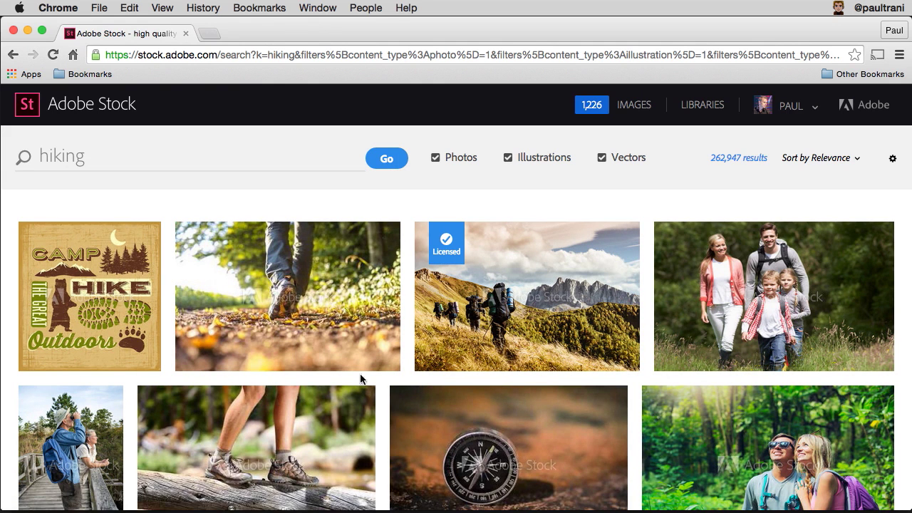
Step: Save the licensed photo of hikers in the mountains from the hiking results to the Adventure Guide library
mouse_move(297, 335)
mouse_move(447, 264)
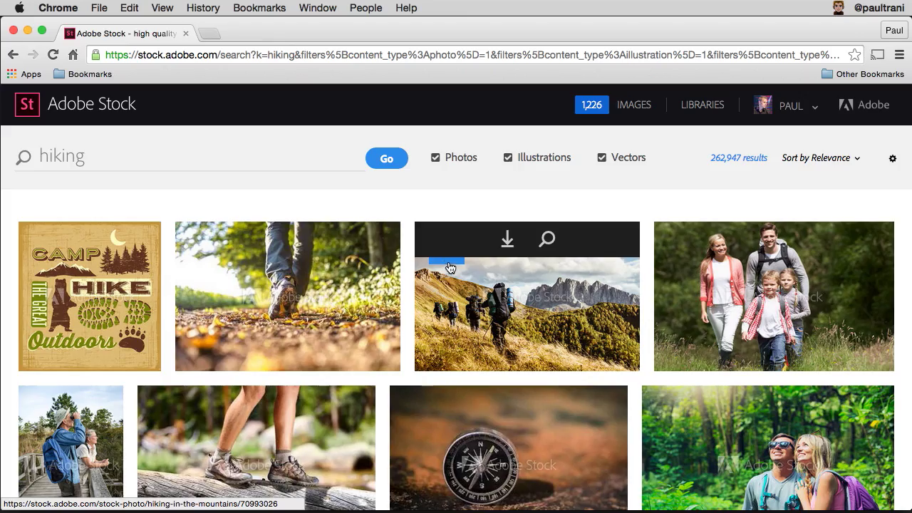
scroll(399, 214, down, 15)
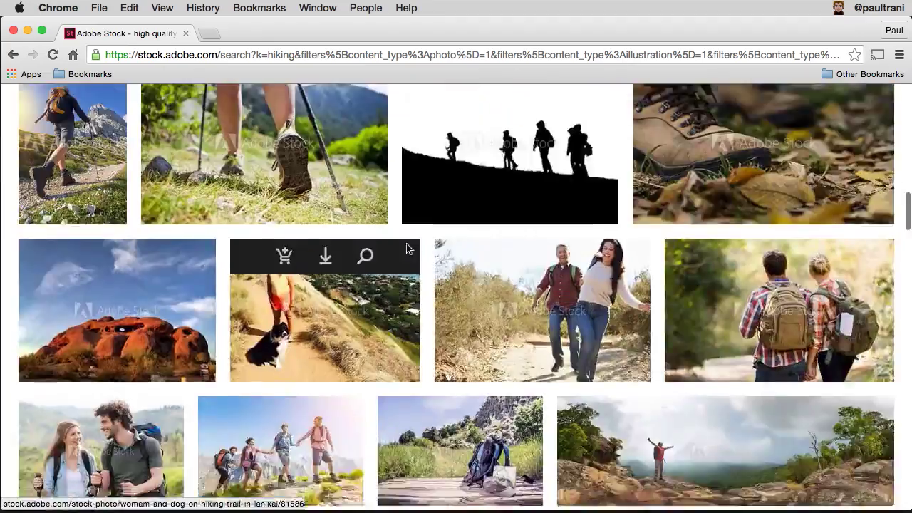
scroll(411, 262, down, 10)
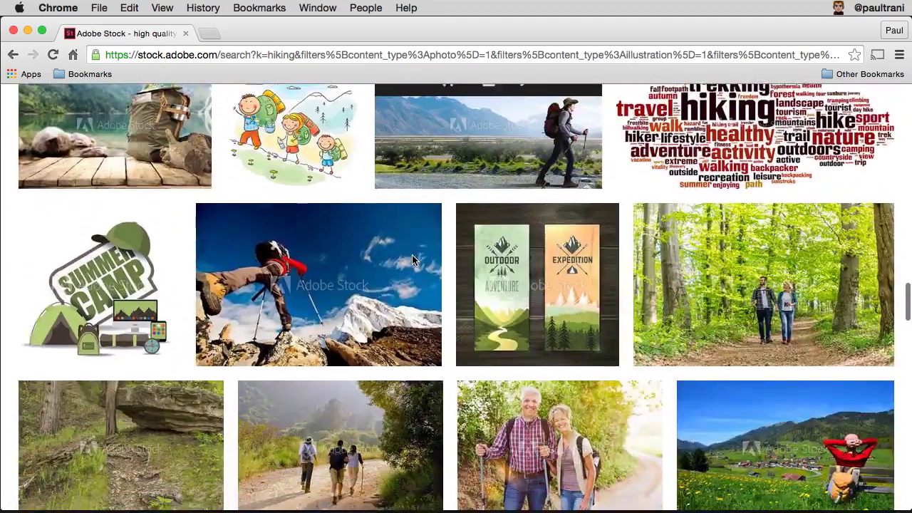
scroll(414, 262, down, 5)
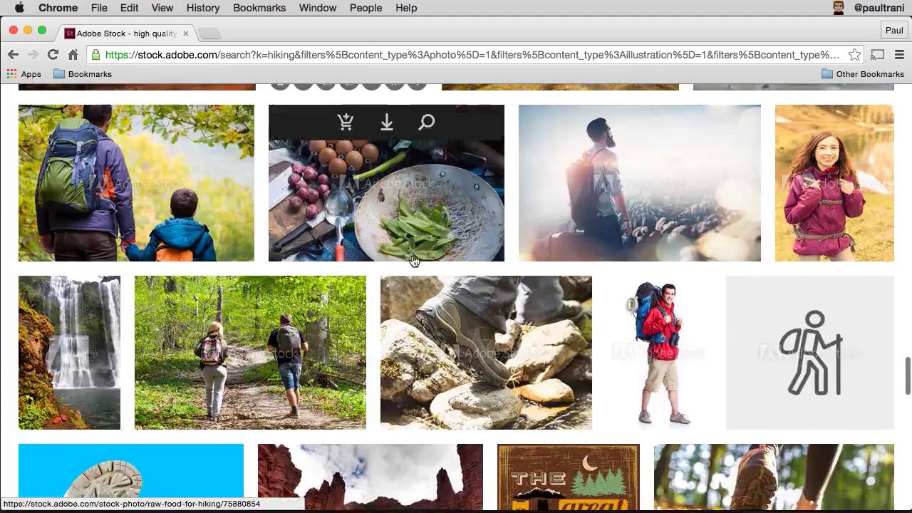
scroll(414, 261, up, 20)
scroll(414, 262, down, 2)
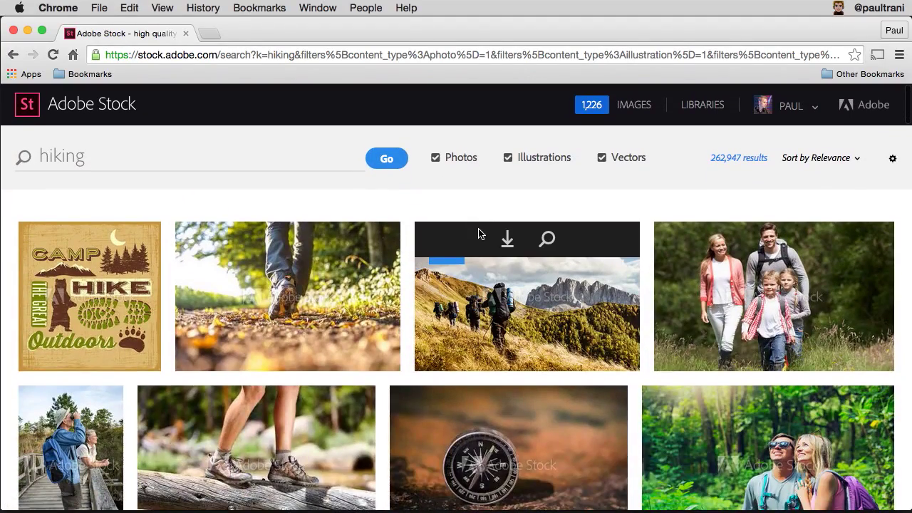
mouse_move(507, 239)
click(524, 272)
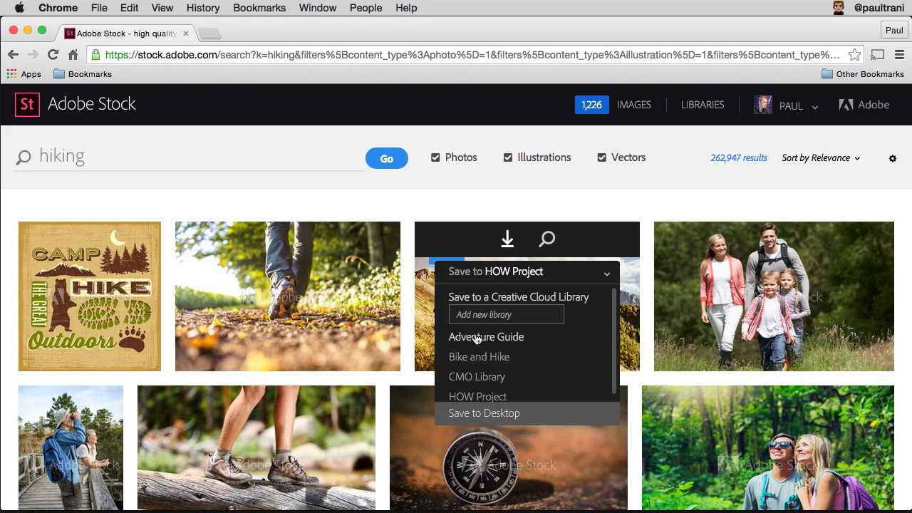
click(477, 339)
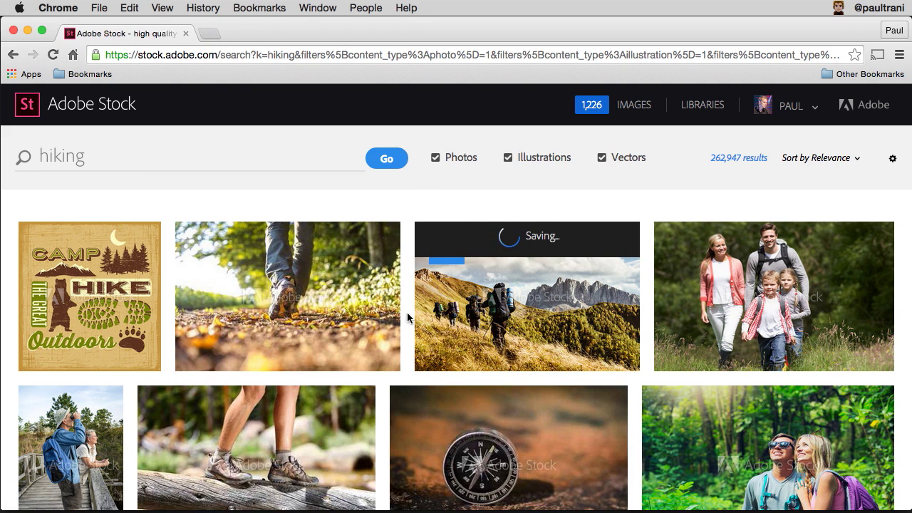
Step: Switch back to Photoshop and place the square sunset mountain graphic from the library in the design, scaled to about 225%
mouse_move(259, 242)
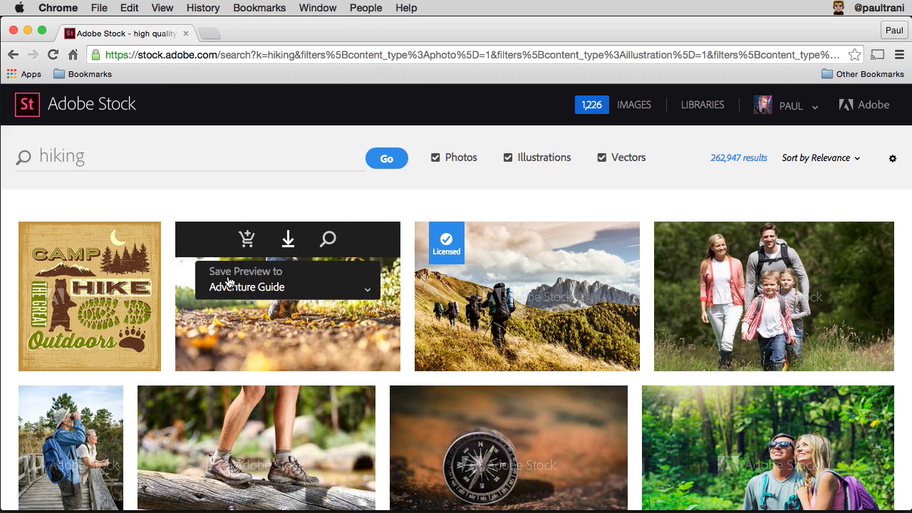
click(27, 31)
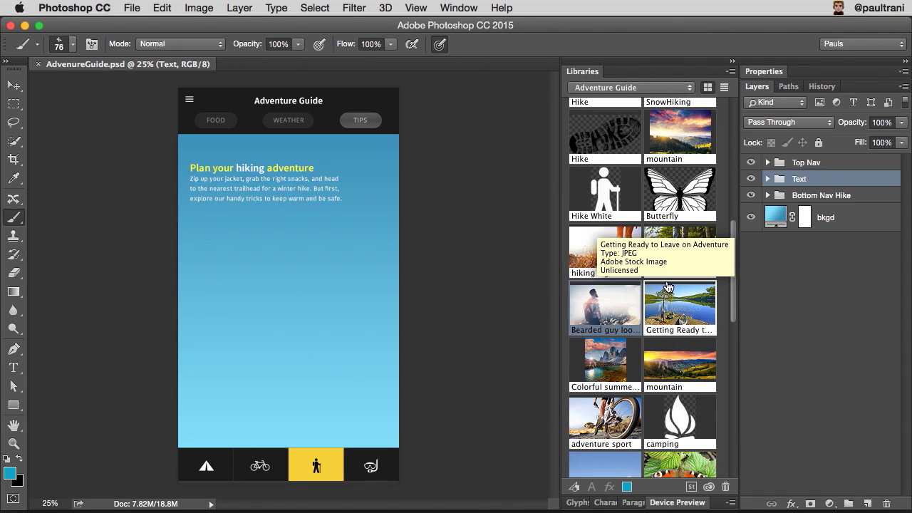
drag(677, 136, 102, 258)
drag(250, 208, 250, 209)
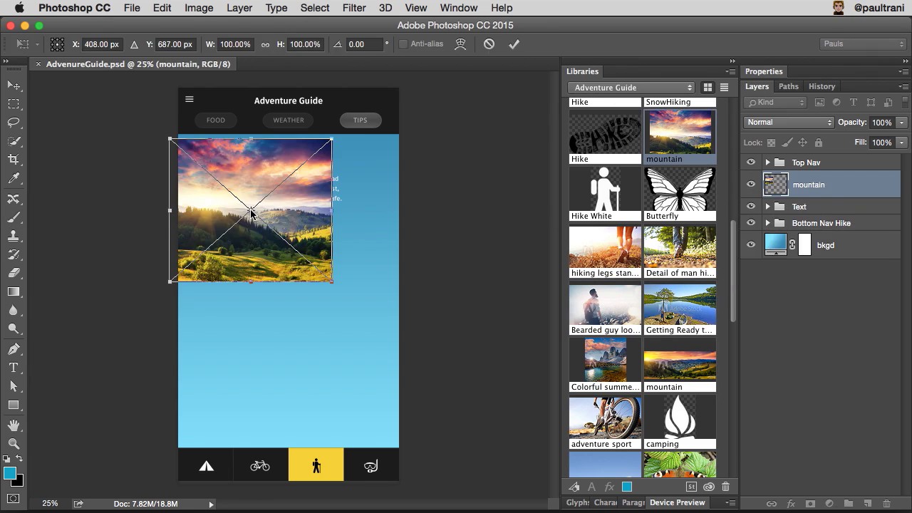
drag(333, 283, 536, 461)
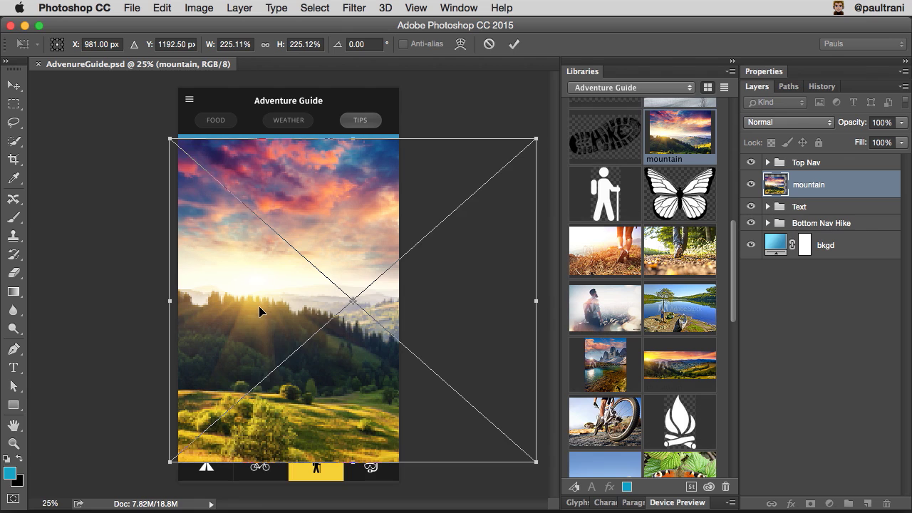
key(Return)
Step: Move the mountain layer directly above bkgd and shift the image so it fills the area between the navigation bars
key(b)
drag(852, 197, 847, 231)
click(12, 87)
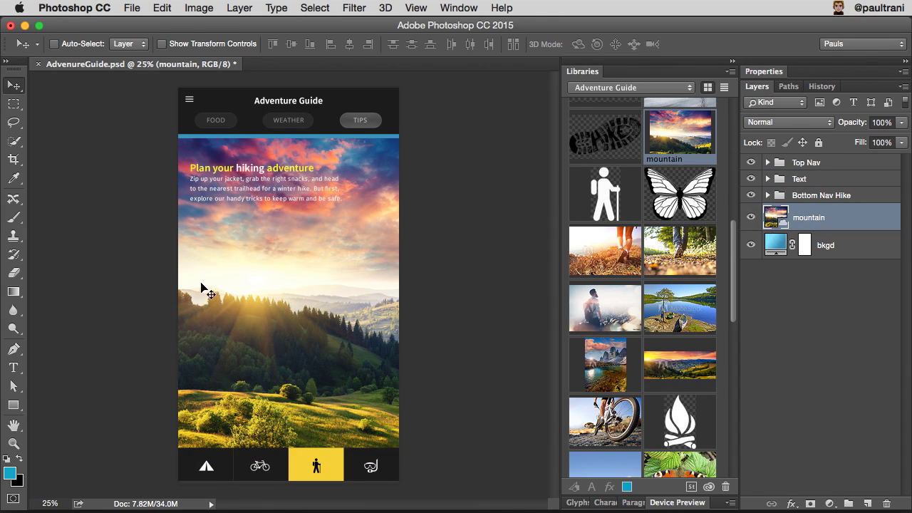
mouse_move(200, 292)
mouse_down()
mouse_move(214, 285)
mouse_move(200, 289)
mouse_up()
Step: Place the white Hike bootprint graphic from the library and move it over the hills in the right half of the design
scroll(645, 256, down, 5)
scroll(645, 256, down, 6)
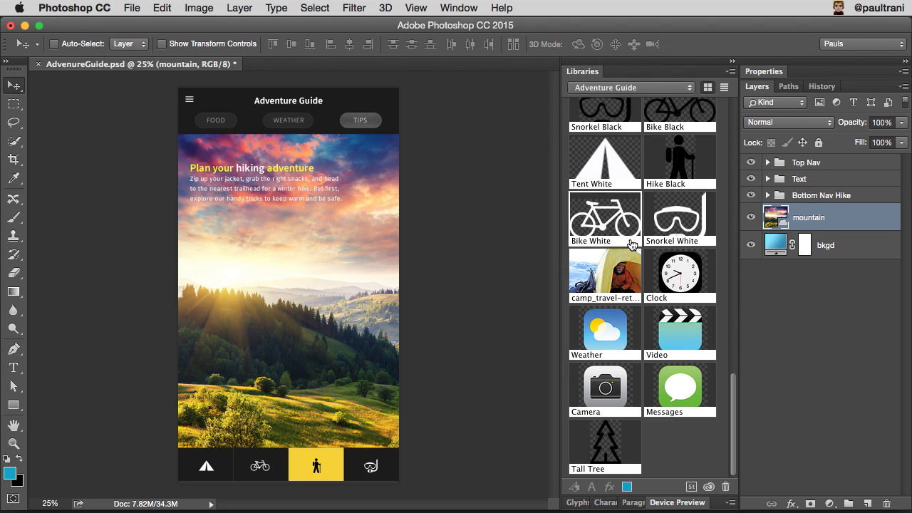
scroll(677, 292, up, 9)
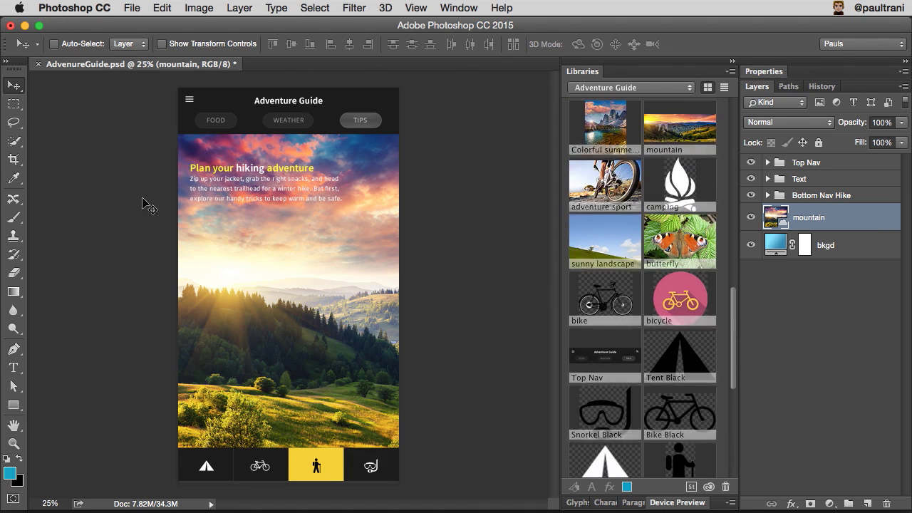
scroll(613, 235, up, 8)
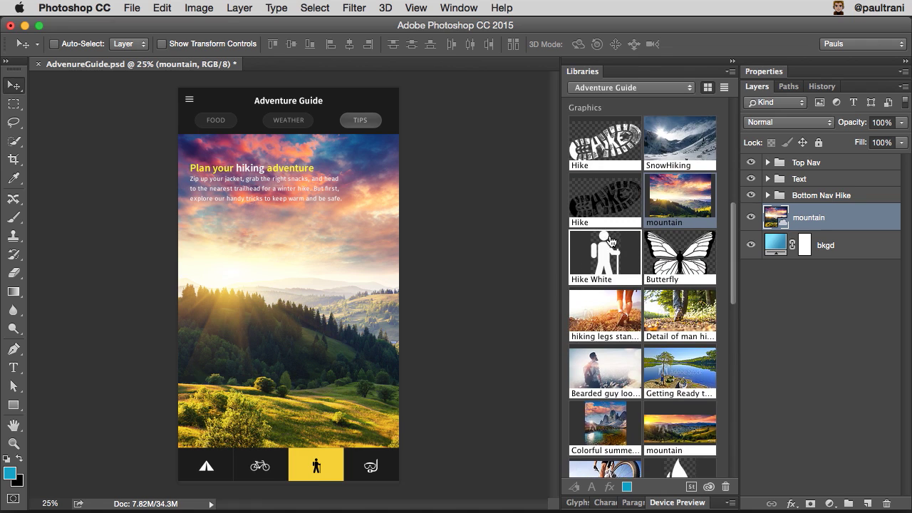
scroll(613, 235, up, 2)
drag(595, 203, 453, 262)
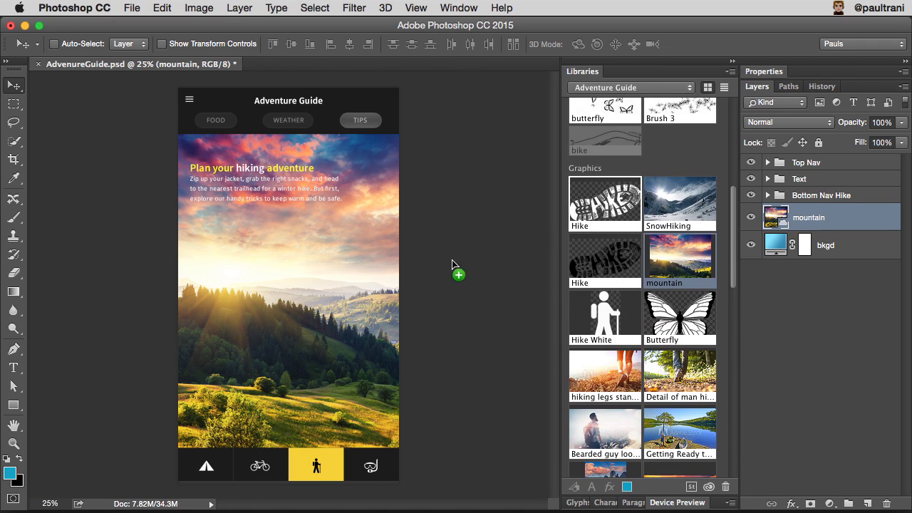
drag(314, 302, 102, 397)
key(Return)
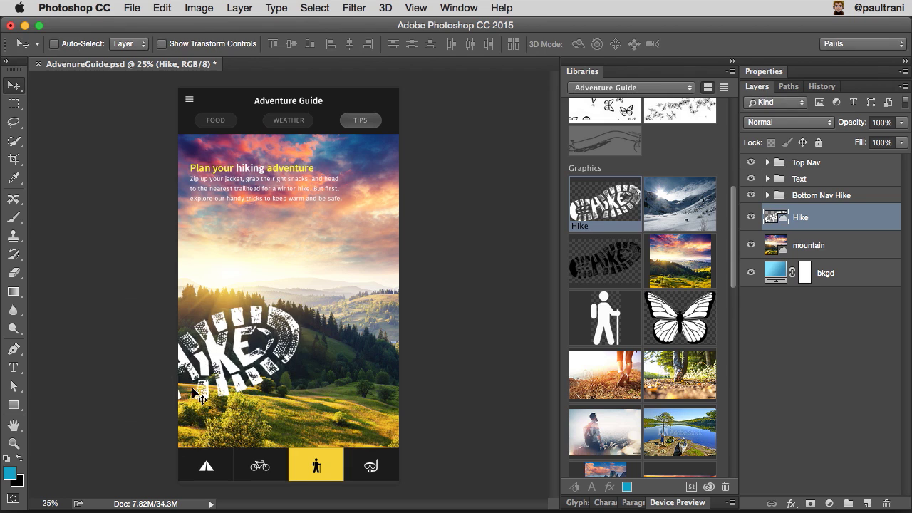
drag(196, 388, 324, 333)
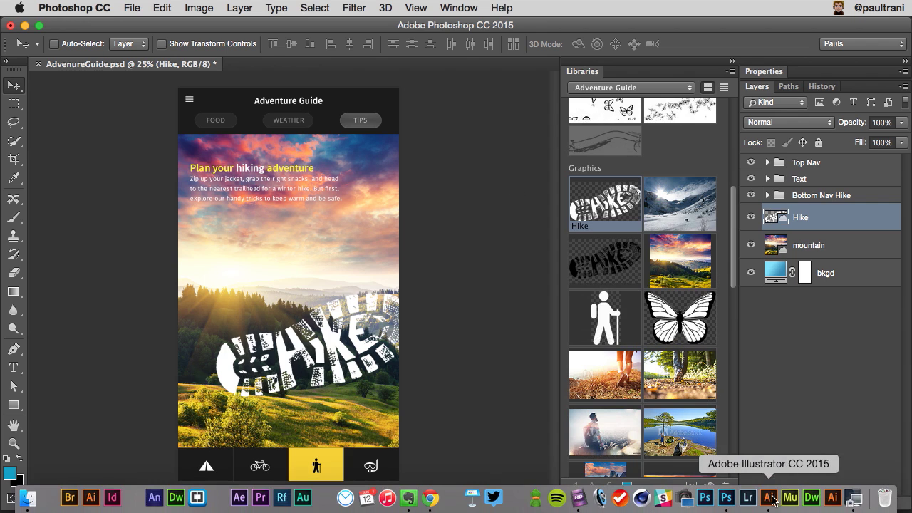
Step: Switch to Illustrator and place the white Hike graphic from the Adventure Guide library on the left of the snowy mountain photo
click(776, 501)
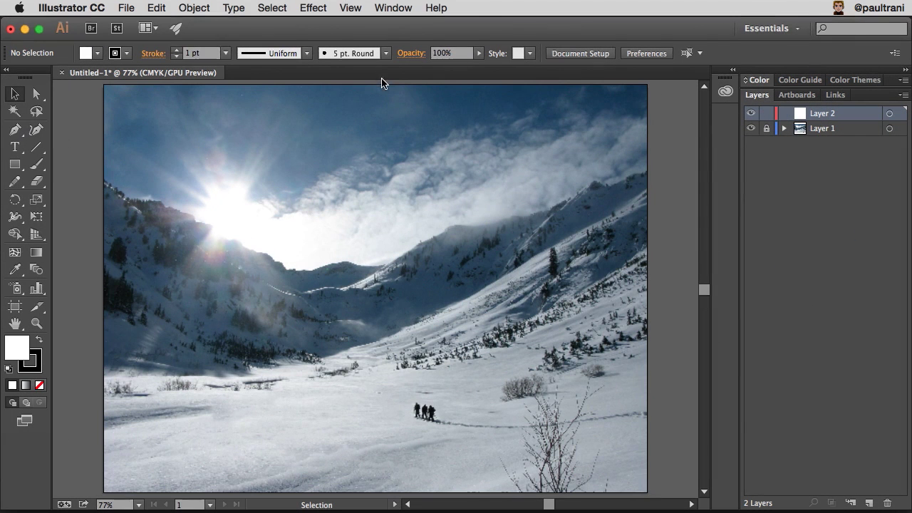
click(725, 91)
scroll(677, 228, down, 5)
scroll(678, 228, down, 1)
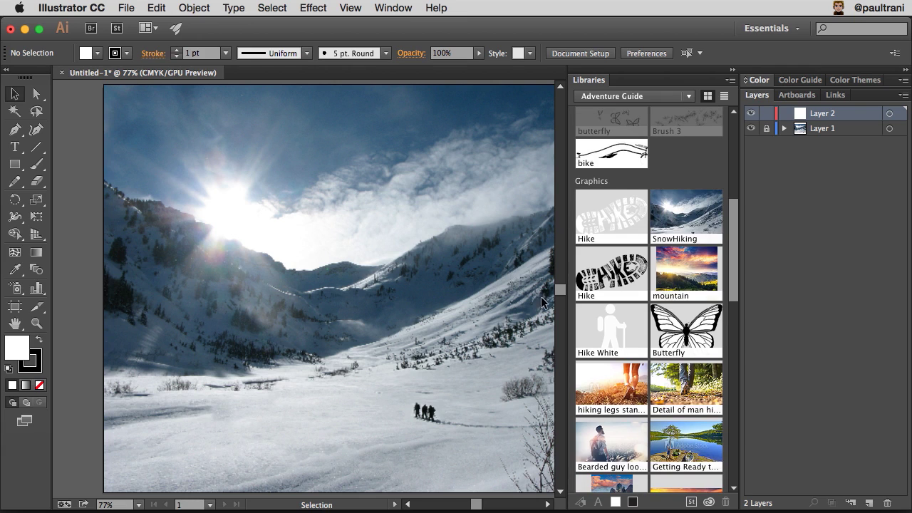
drag(605, 218, 314, 374)
click(91, 326)
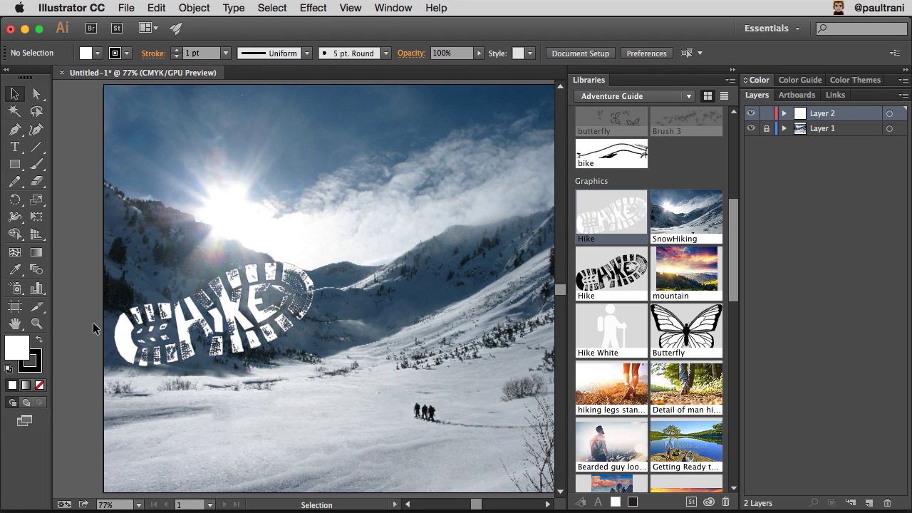
Step: Return to Photoshop, open the white Hike library graphic for editing and add a layer mask to it
click(25, 29)
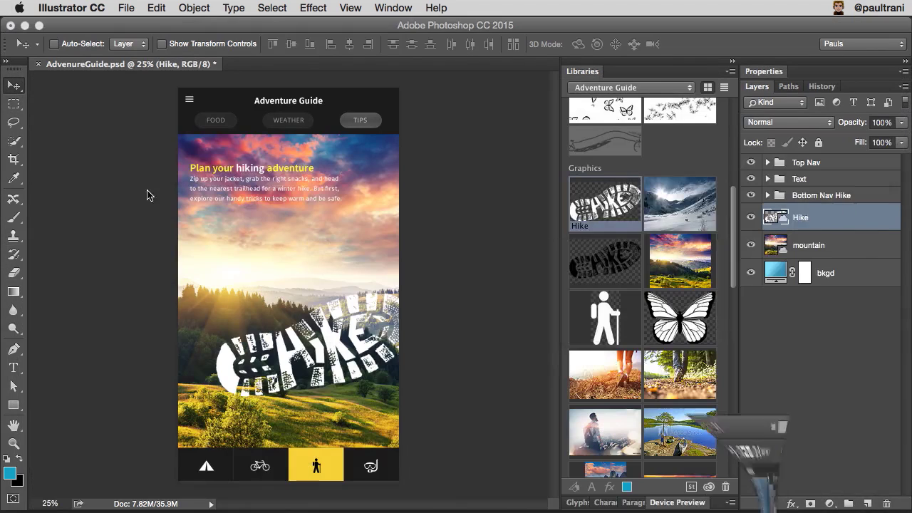
double_click(600, 199)
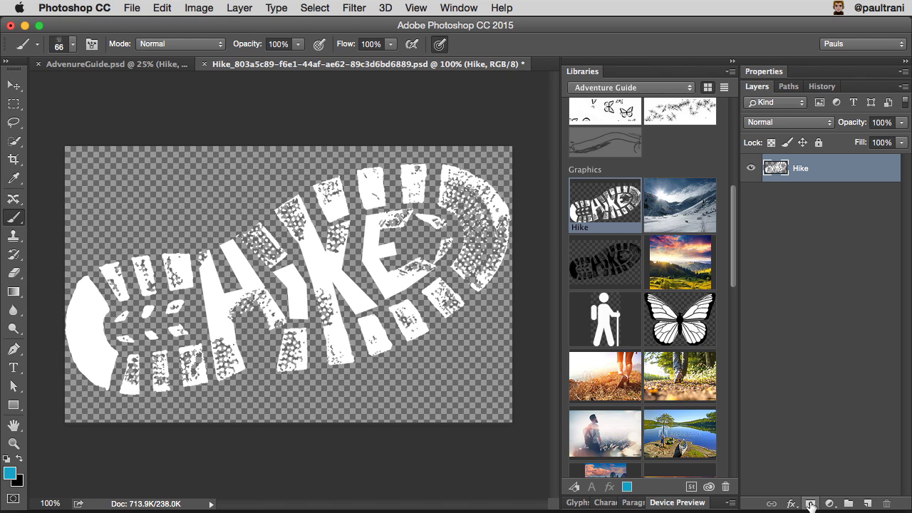
click(810, 504)
Step: Paint the mask with black to wear away the bootprint's heel edge, and save and close the graphic
click(20, 458)
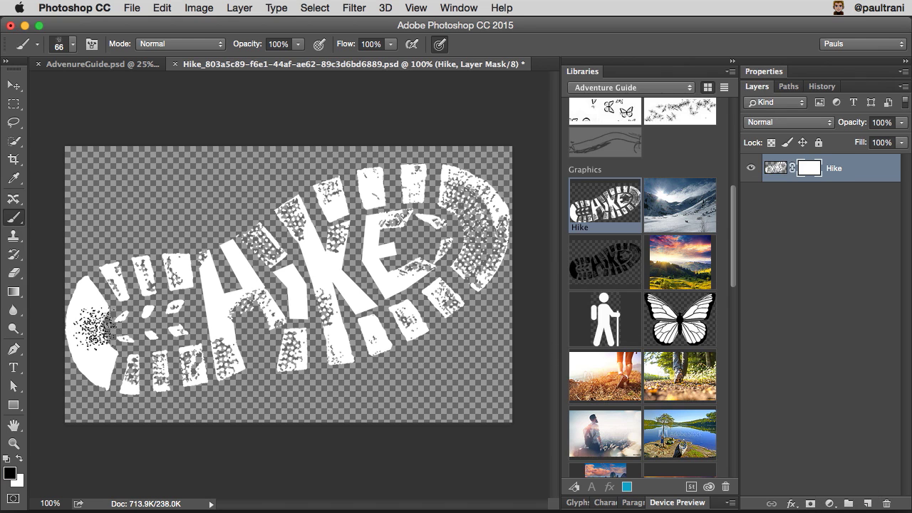
mouse_move(96, 344)
mouse_down()
mouse_move(104, 326)
mouse_move(85, 349)
mouse_move(80, 335)
mouse_move(65, 375)
mouse_up()
key(ctrl+s)
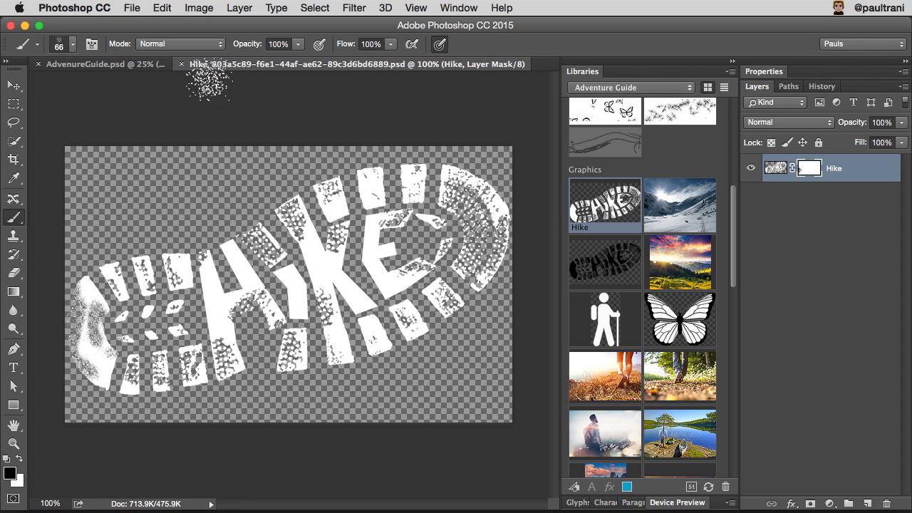
click(182, 65)
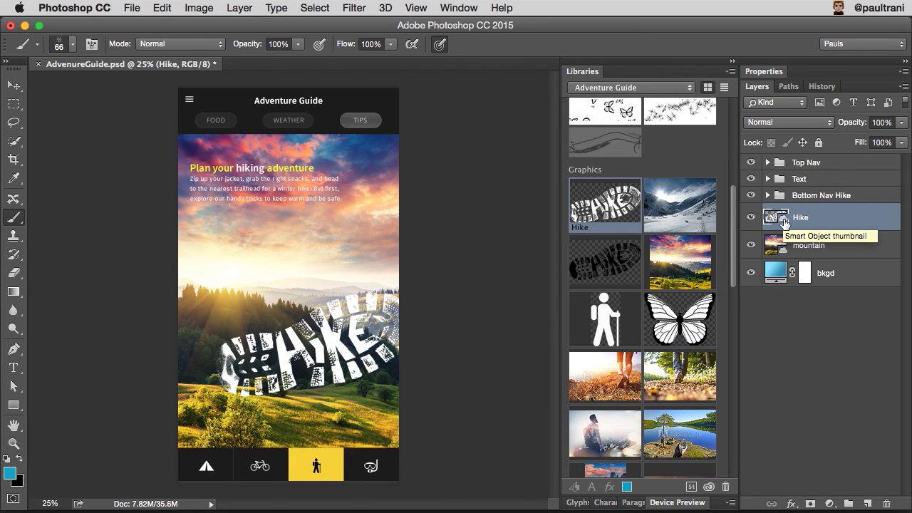
Step: Enlarge the Hike layer to about 946% so the bootprint spans the full width of the design
key(ctrl+t)
drag(211, 281, 162, 252)
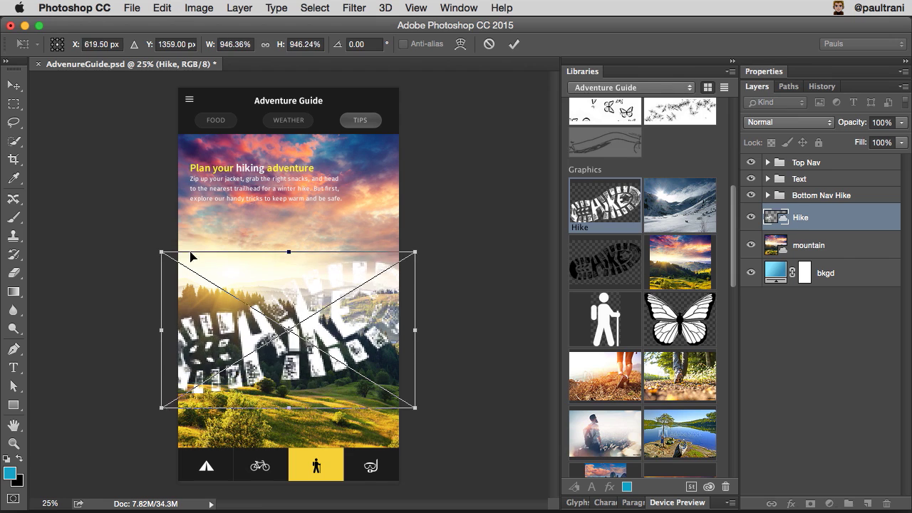
key(Return)
key(b)
Step: Apply the Soft light library style to the Hike layer and inspect the settings of both its gradient overlays
scroll(627, 235, up, 5)
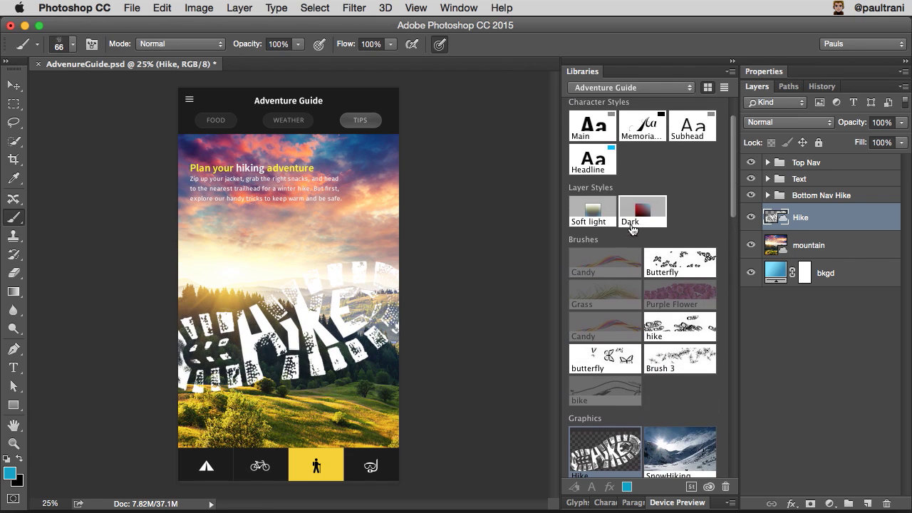
click(591, 215)
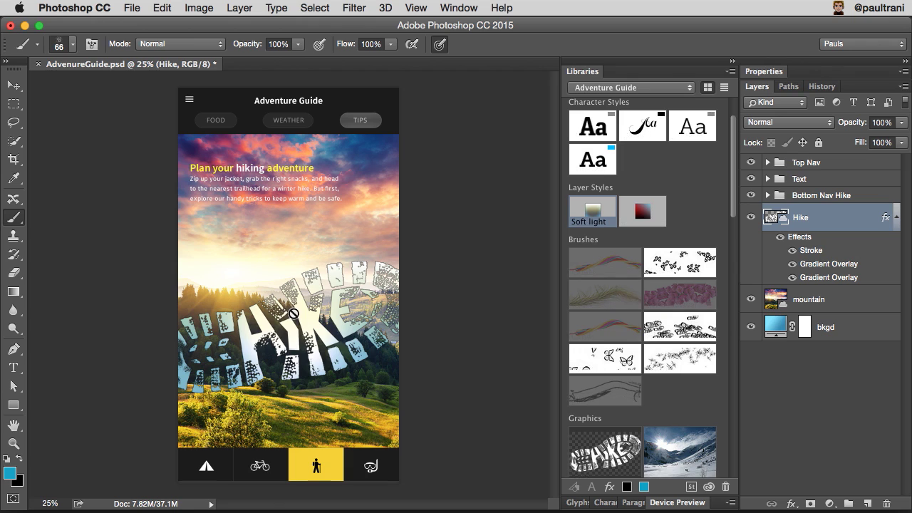
double_click(823, 268)
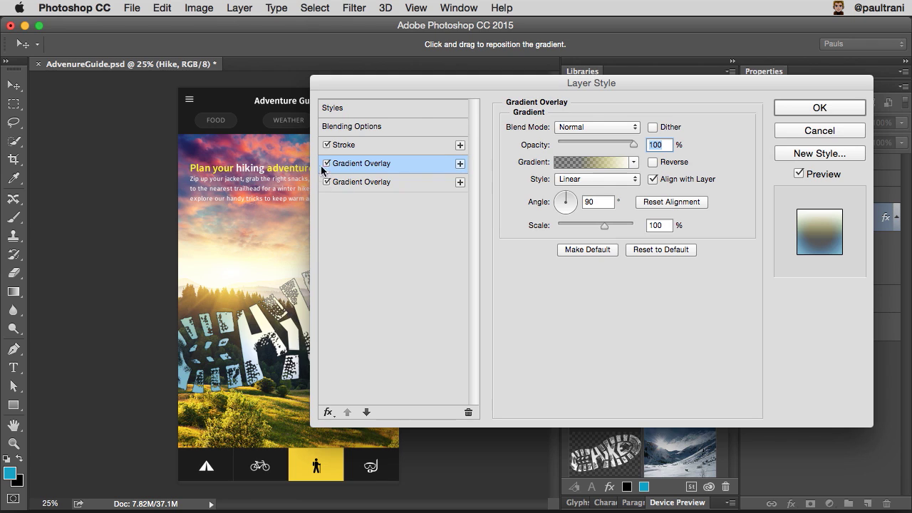
drag(407, 84, 435, 121)
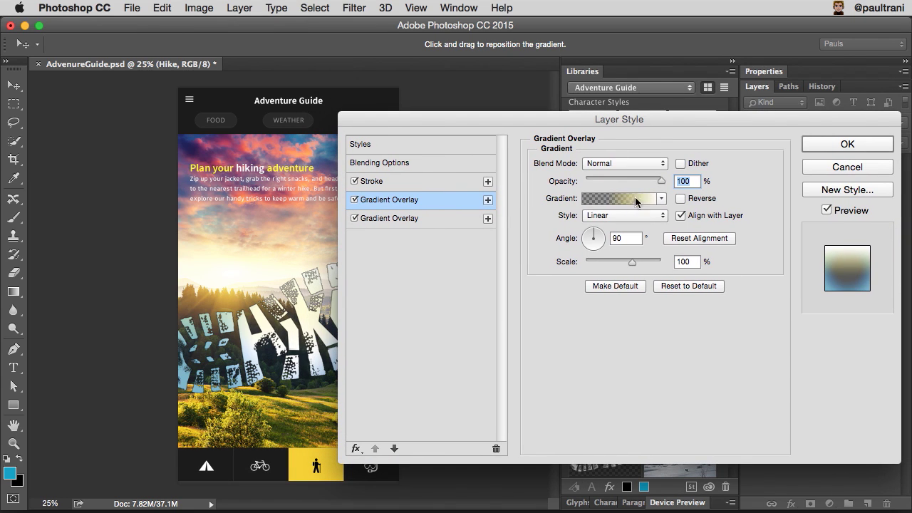
click(397, 219)
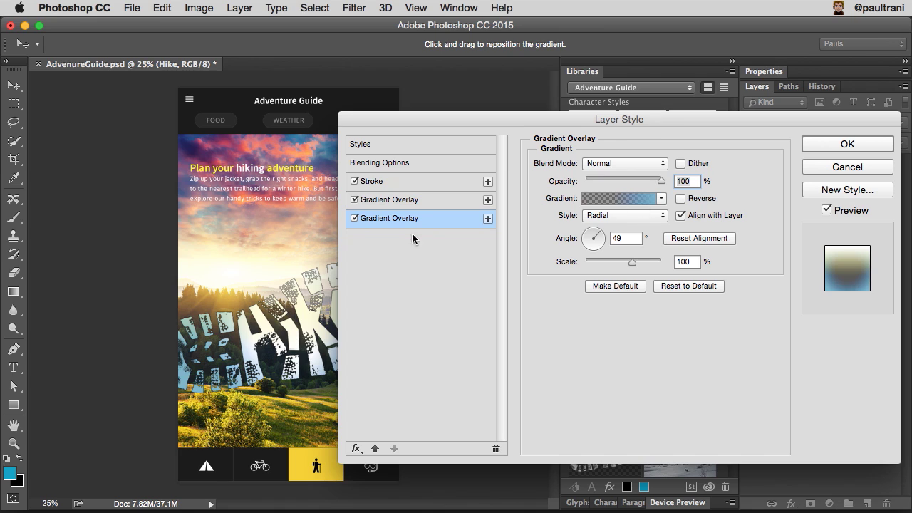
click(394, 203)
Step: Show all available layer effects, try an Inner Shadow on the Hike layer and switch it off before accepting the style
click(356, 449)
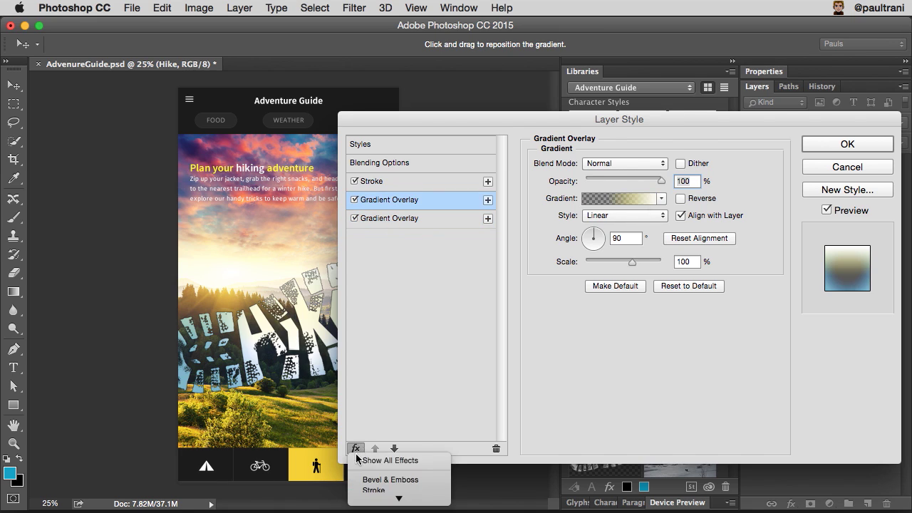
click(371, 461)
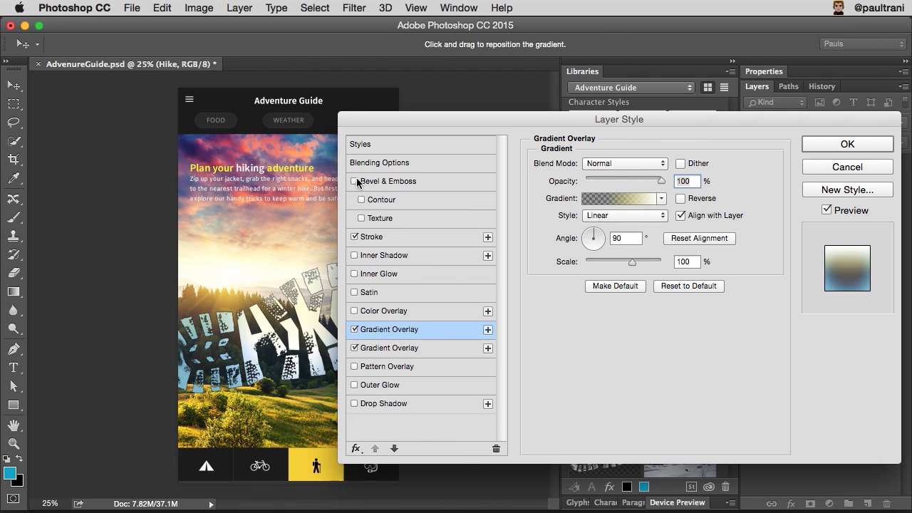
click(439, 237)
click(435, 255)
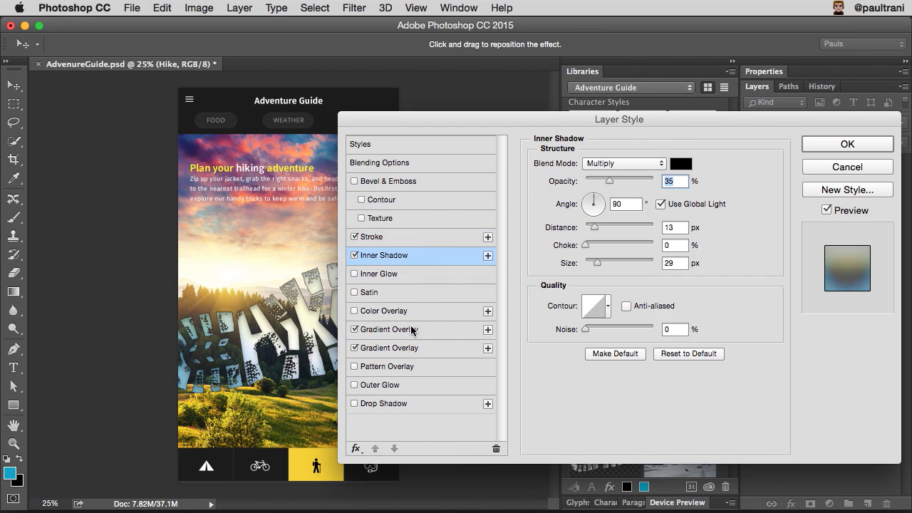
click(387, 236)
click(385, 253)
click(354, 255)
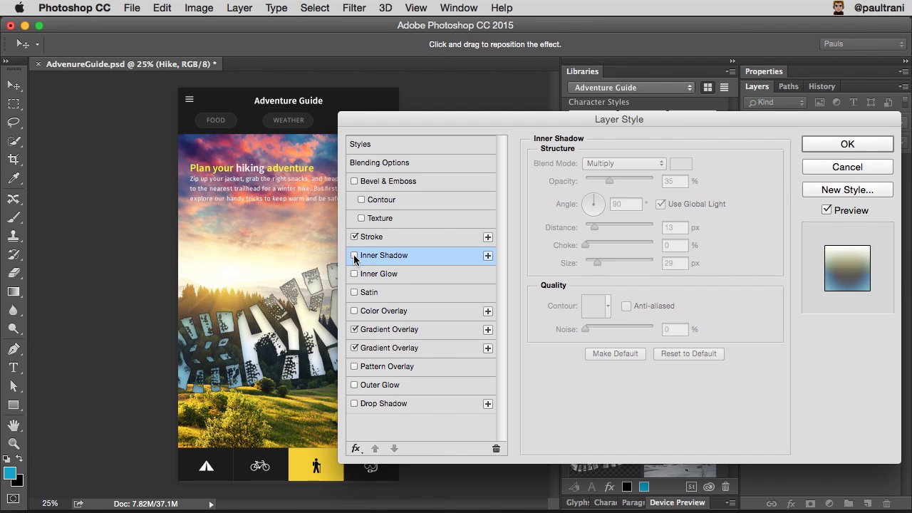
click(847, 144)
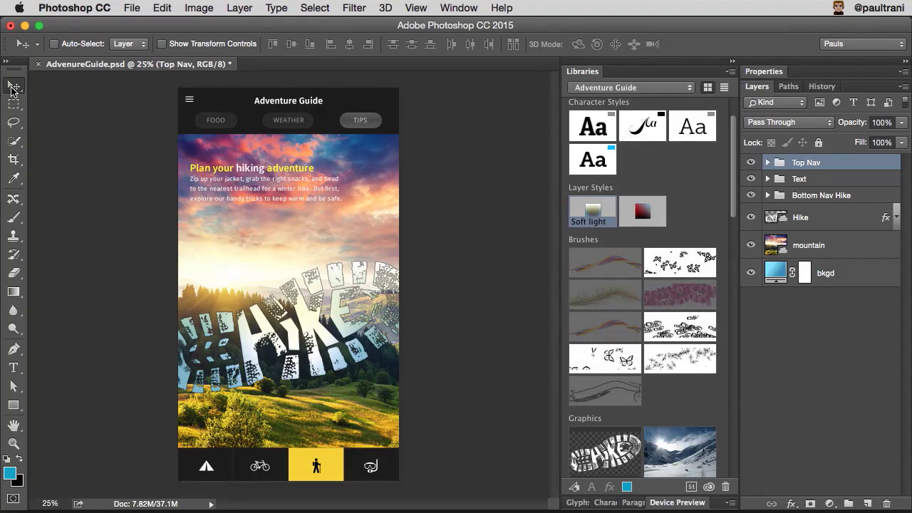
Step: Draw an artboard of 1240 by 2205 px around the whole app design with the Artboard tool
click(12, 88)
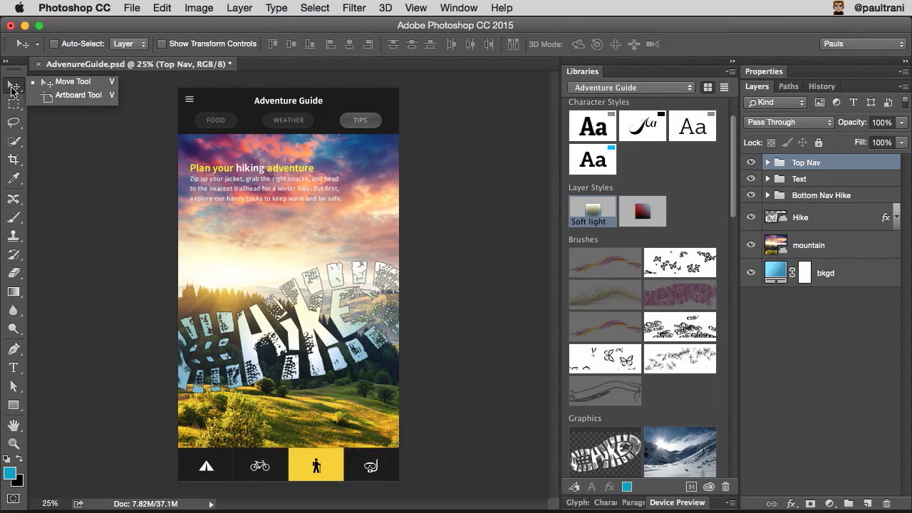
click(95, 101)
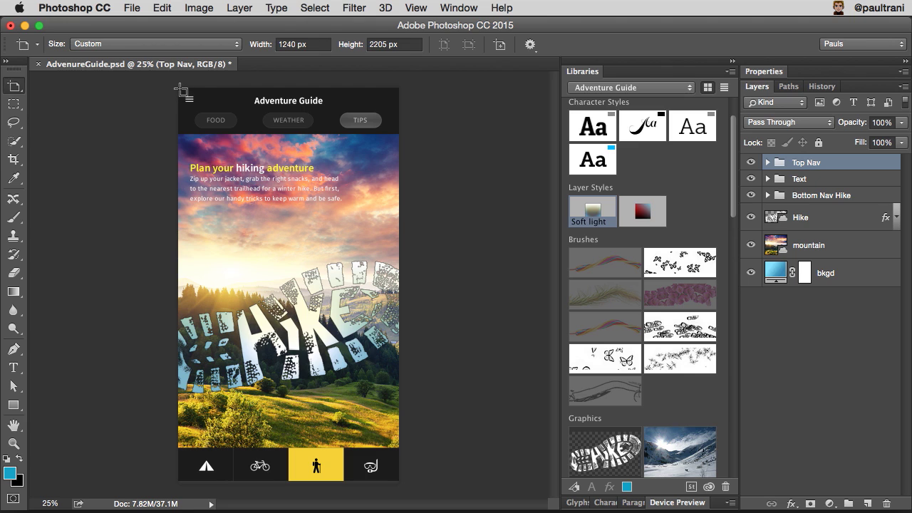
drag(182, 91, 399, 482)
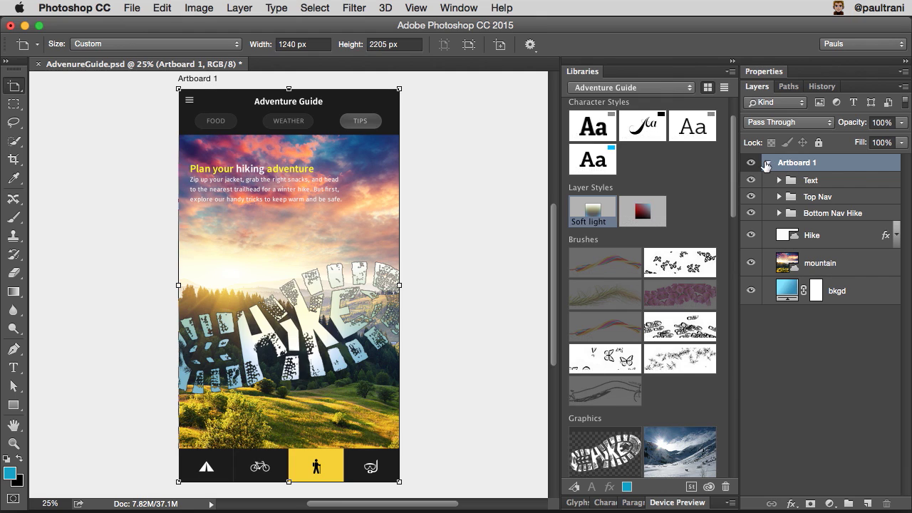
key(Return)
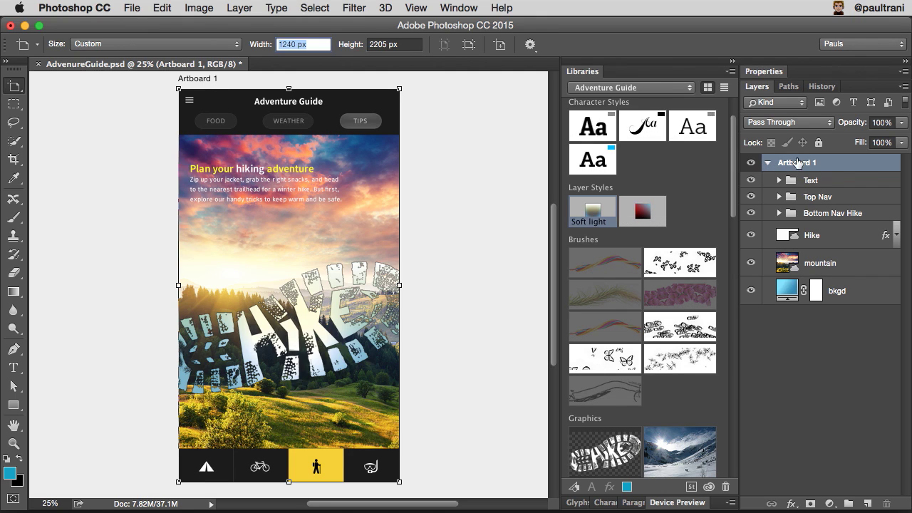
Step: Rename the artboard to Home and set its size to the iPhone 6 Plus (1242, 2208) preset
double_click(798, 163)
click(813, 163)
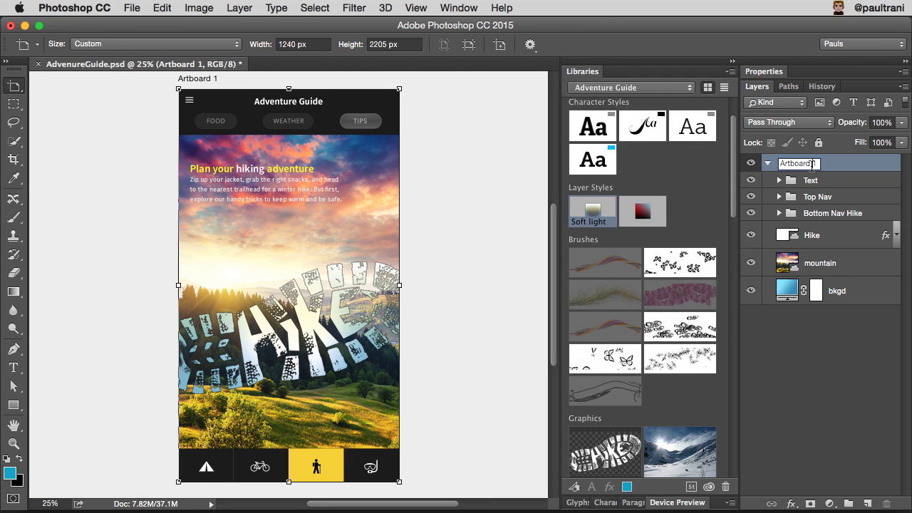
key(super+a)
text(Home)
key(Return)
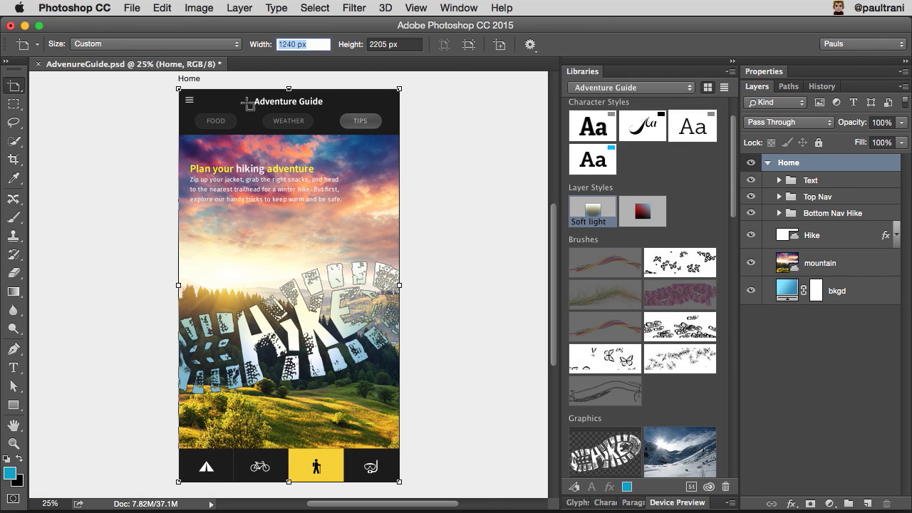
click(111, 45)
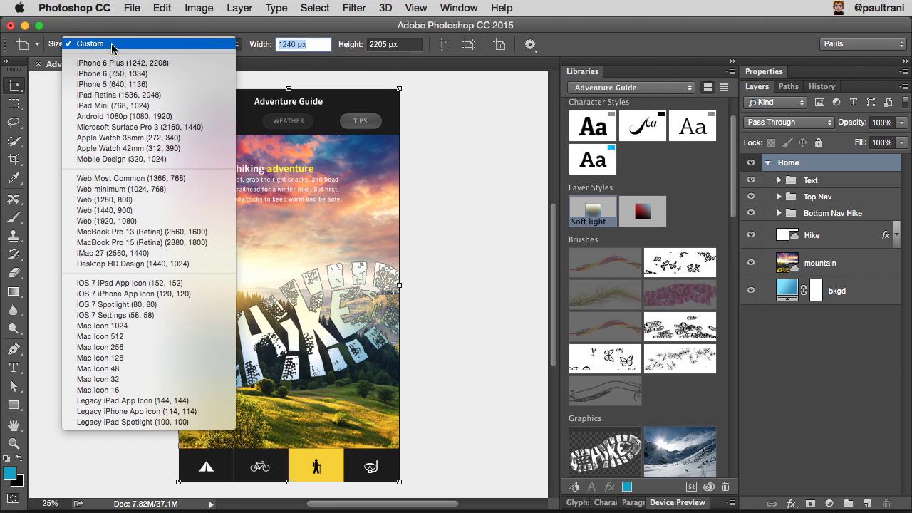
click(178, 62)
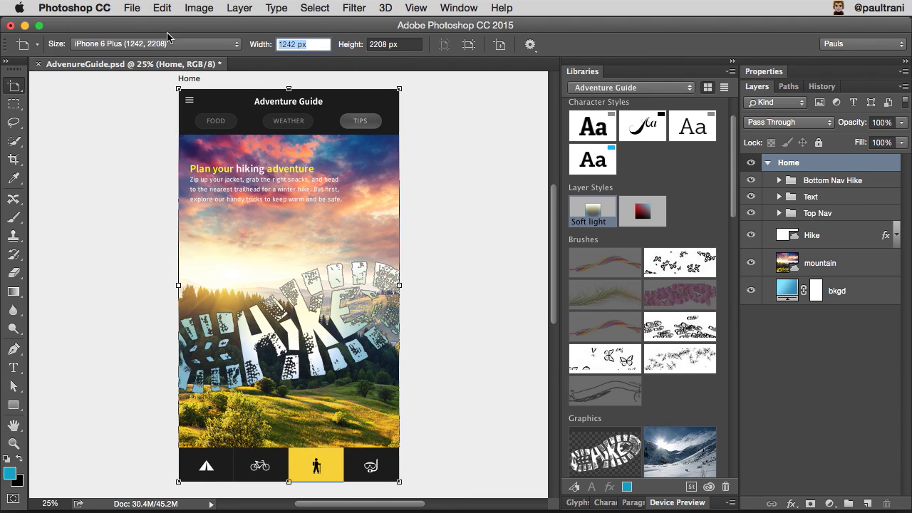
Step: Duplicate the Home artboard as Bike and move the copy beside the original so the two no longer overlap
right_click(827, 165)
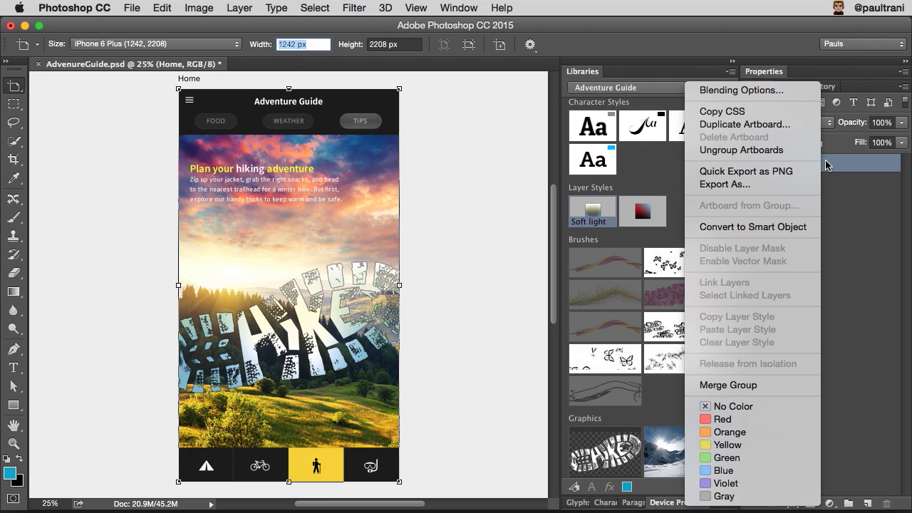
click(797, 129)
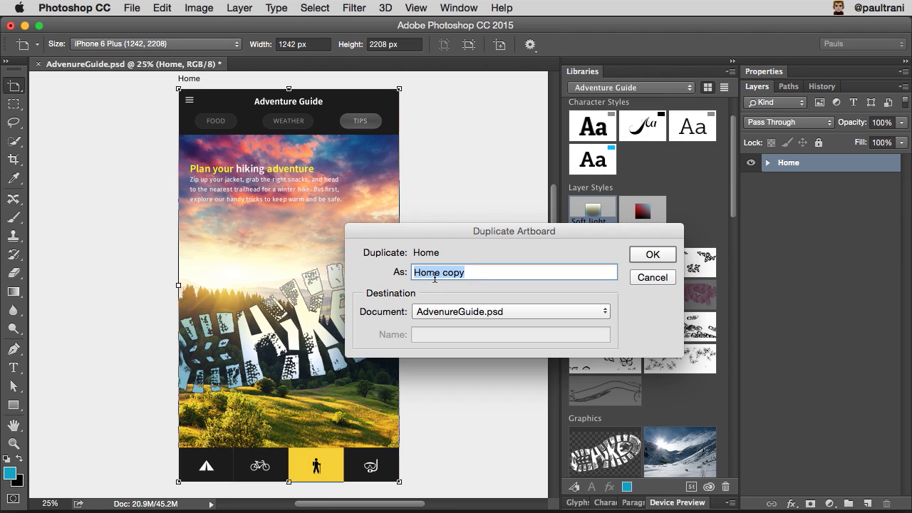
text(K)
key(Return)
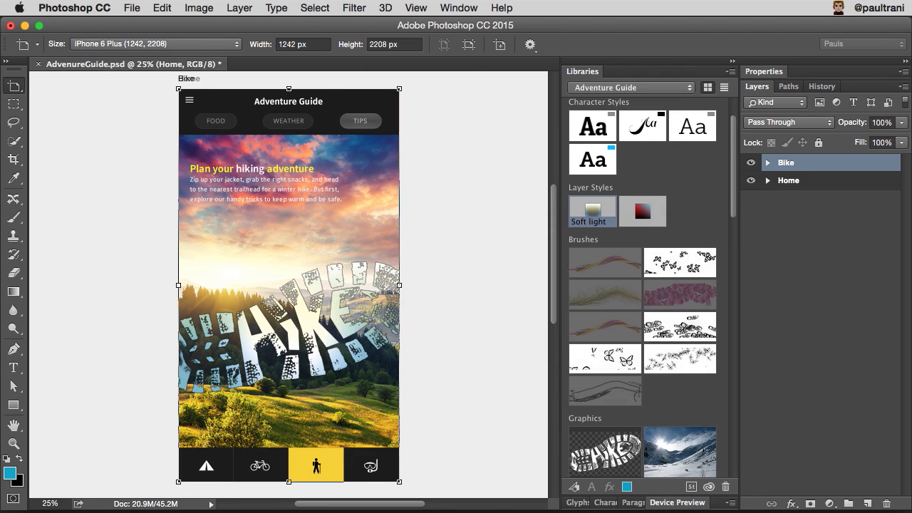
key(v)
drag(221, 118, 455, 117)
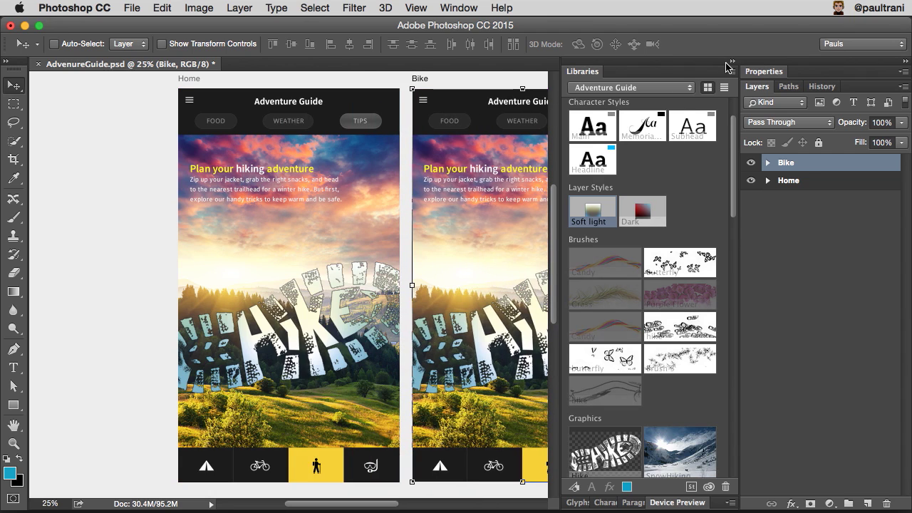
Step: Collapse the library to make room and delete the Hike and mountain layers from the Bike artboard
click(731, 62)
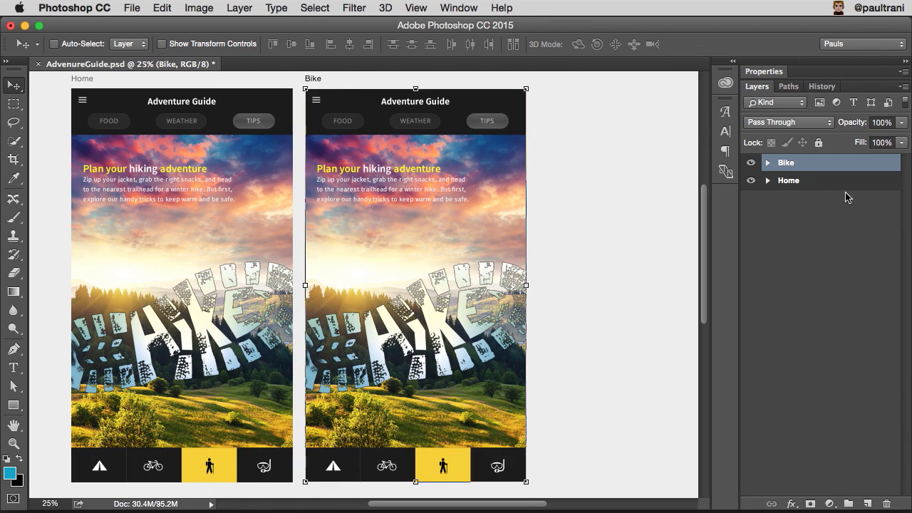
click(768, 165)
click(819, 263)
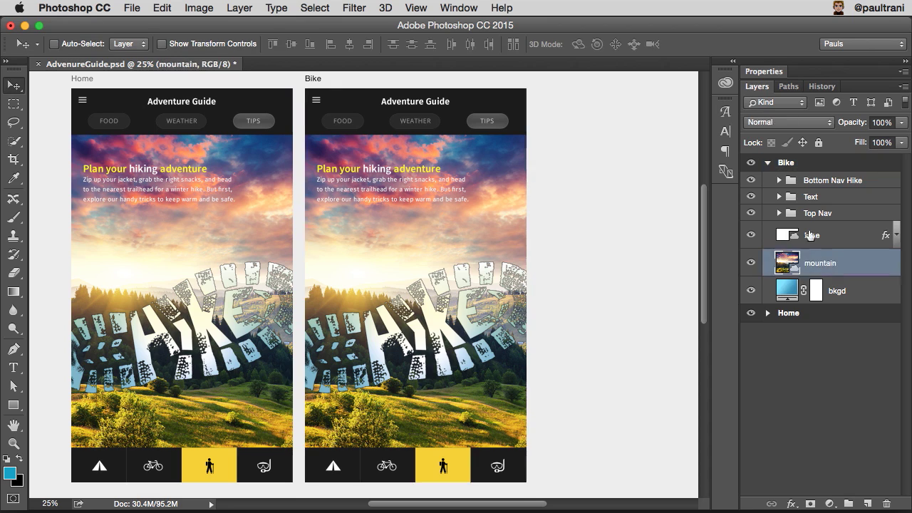
click(821, 235)
click(887, 503)
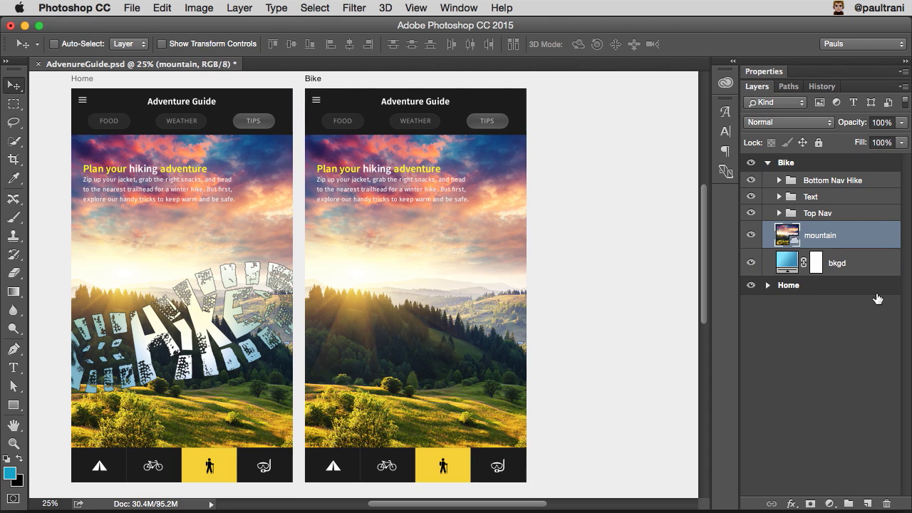
click(887, 503)
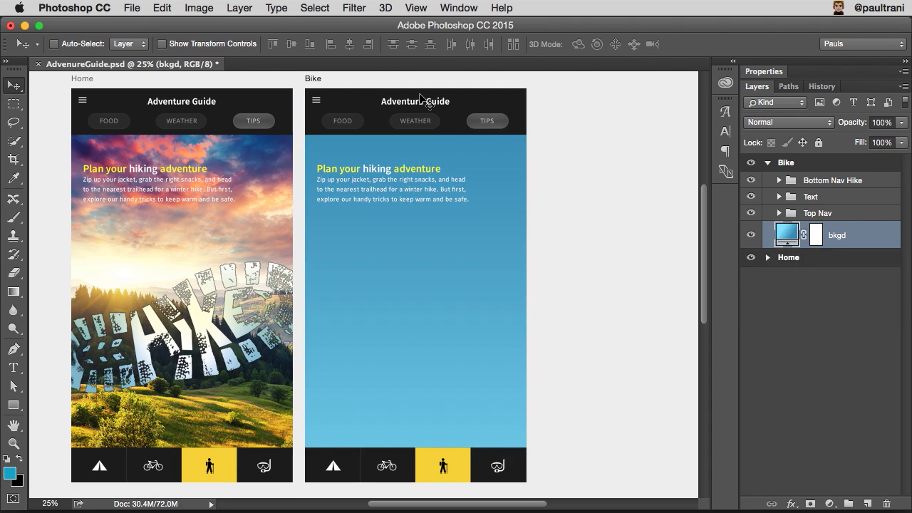
Step: Try the Hike layer in the Bike artboard and return it to its place above the mountain layer in Home
click(768, 258)
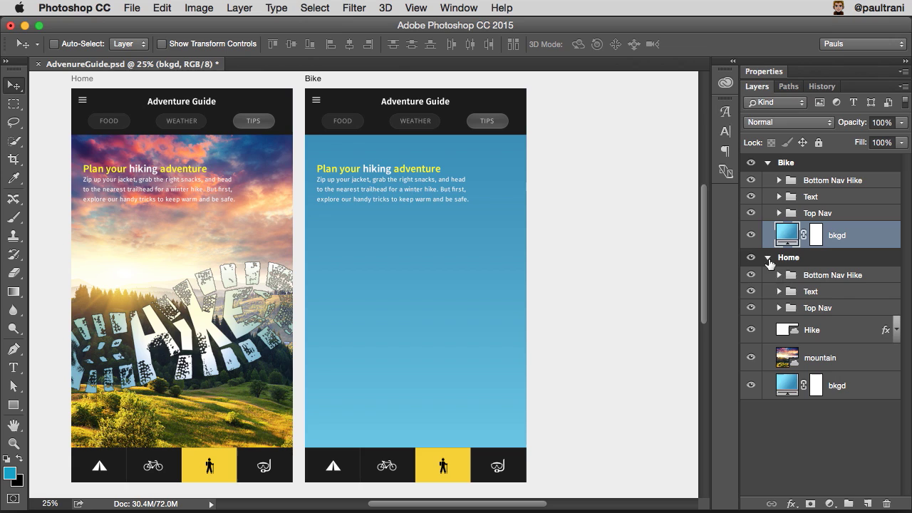
click(808, 332)
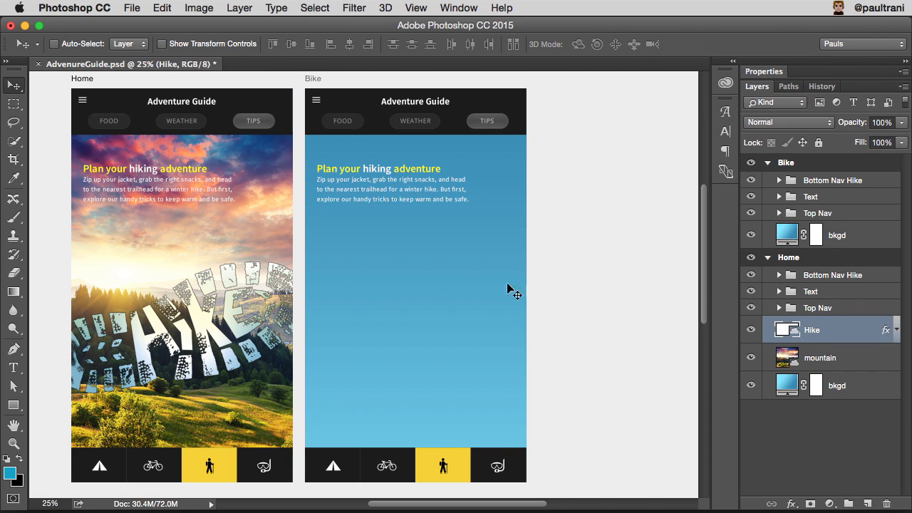
drag(836, 332, 817, 166)
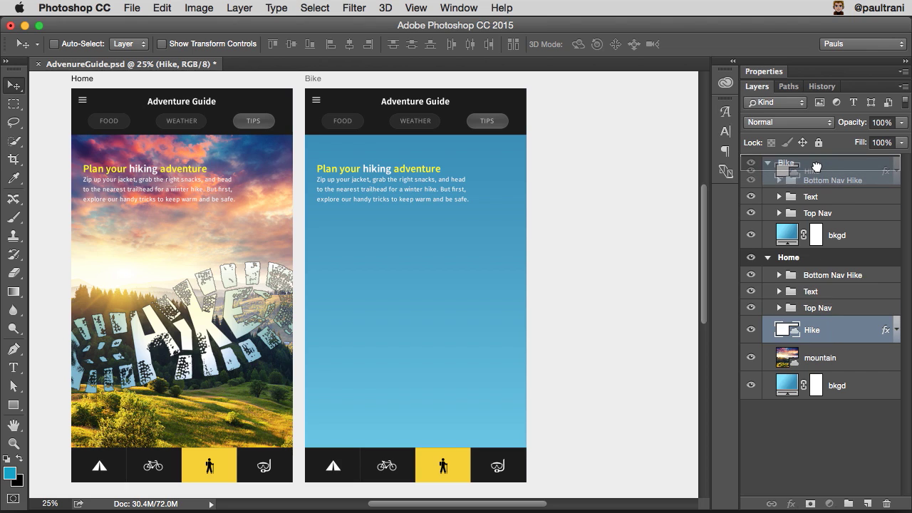
drag(816, 166, 818, 171)
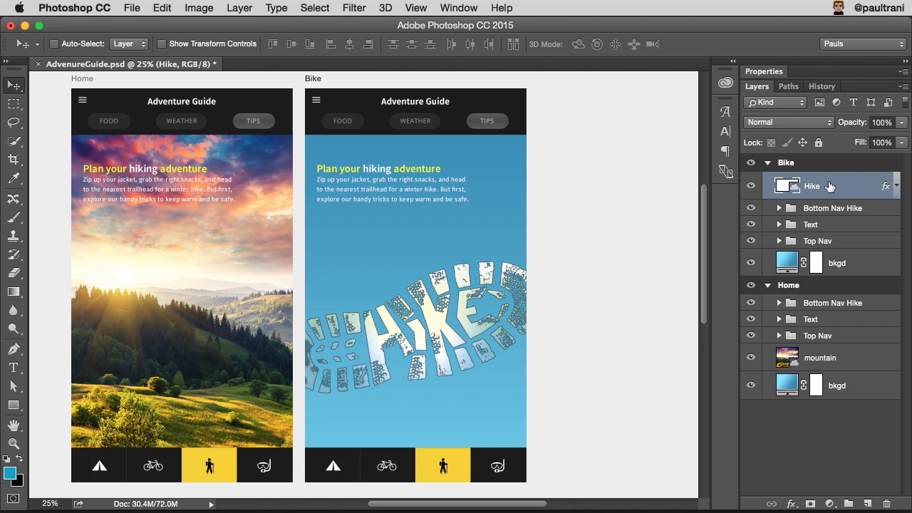
drag(829, 186, 813, 349)
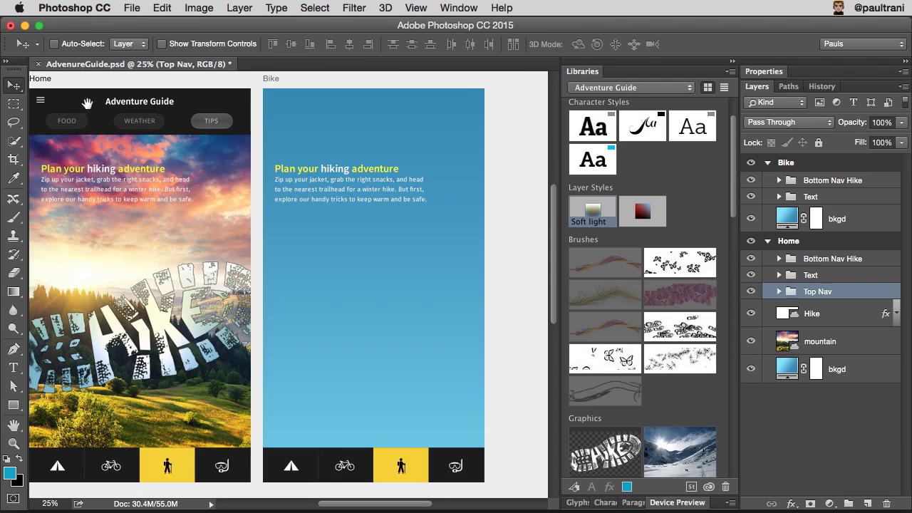
Step: Add the Home artboard's Top Nav group to the Adventure Guide library and place that graphic at the top of the Bike artboard
drag(87, 104, 625, 207)
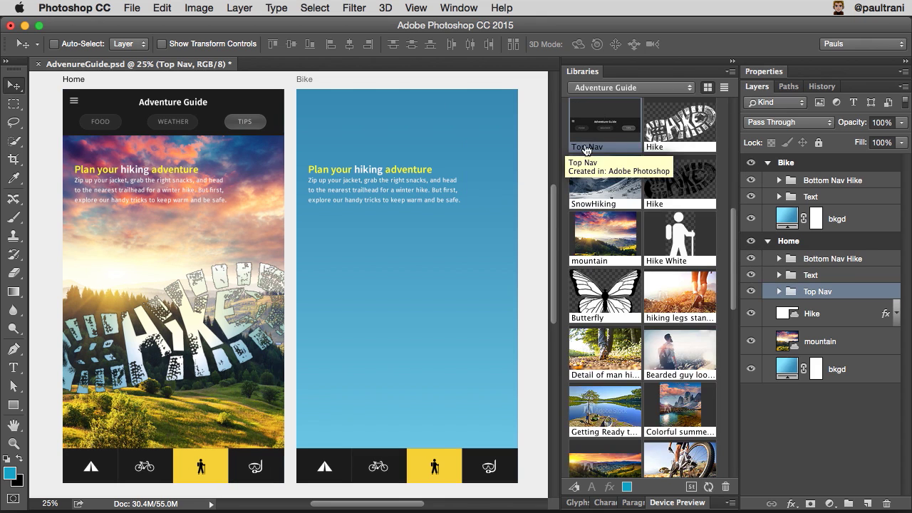
drag(603, 126, 364, 120)
key(Return)
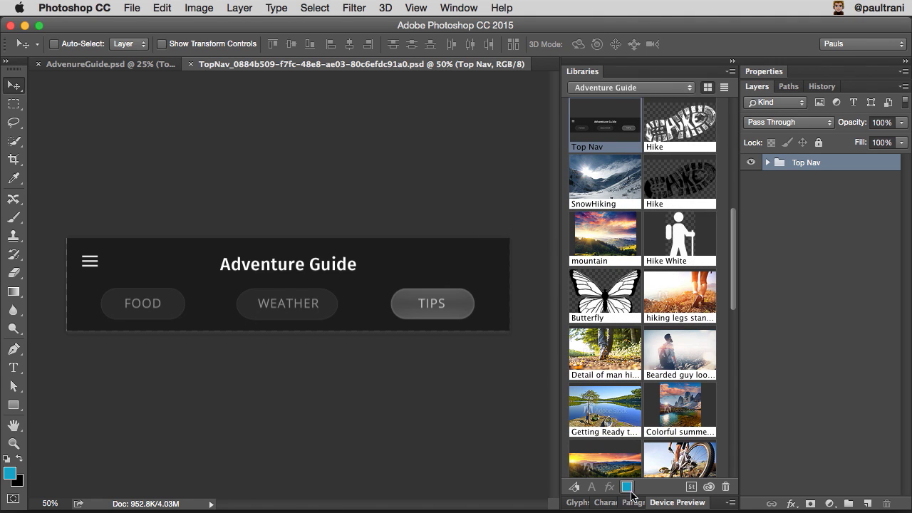
Step: Open the FontAwesome glyph set and review its icons and the available character subsets
click(578, 503)
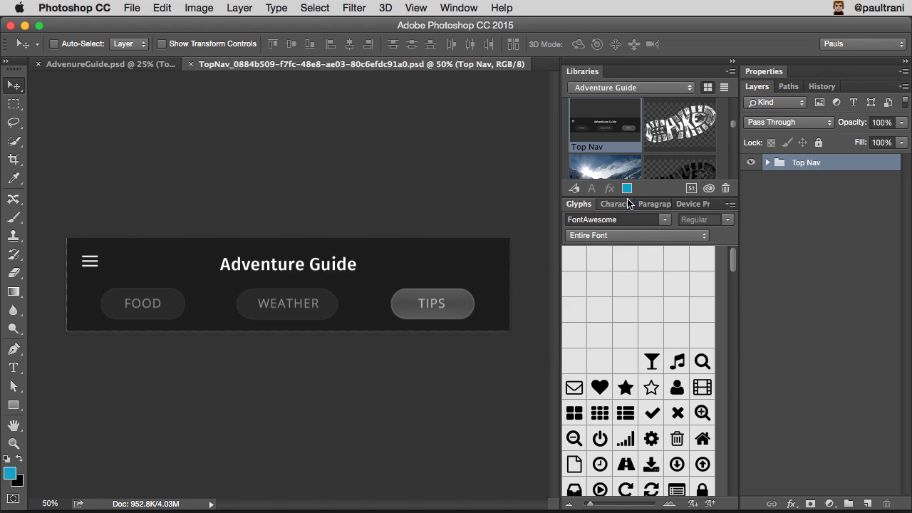
scroll(656, 299, down, 5)
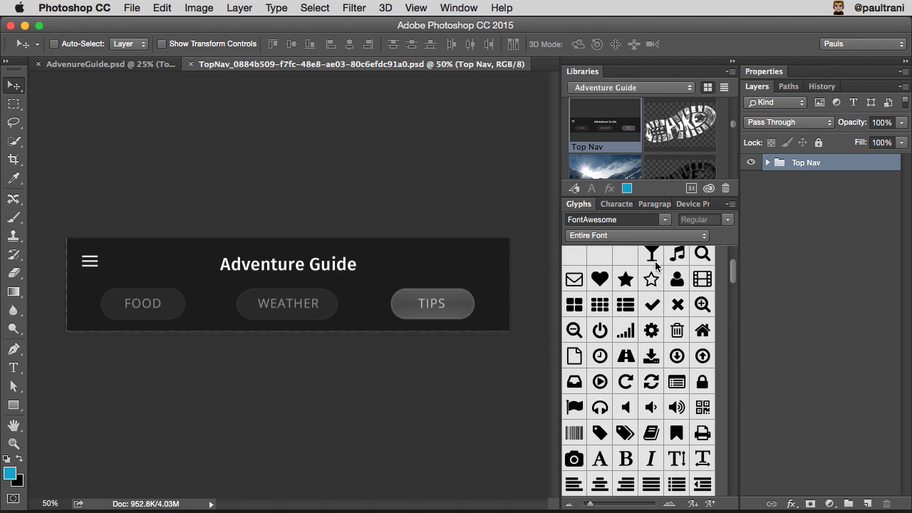
click(669, 236)
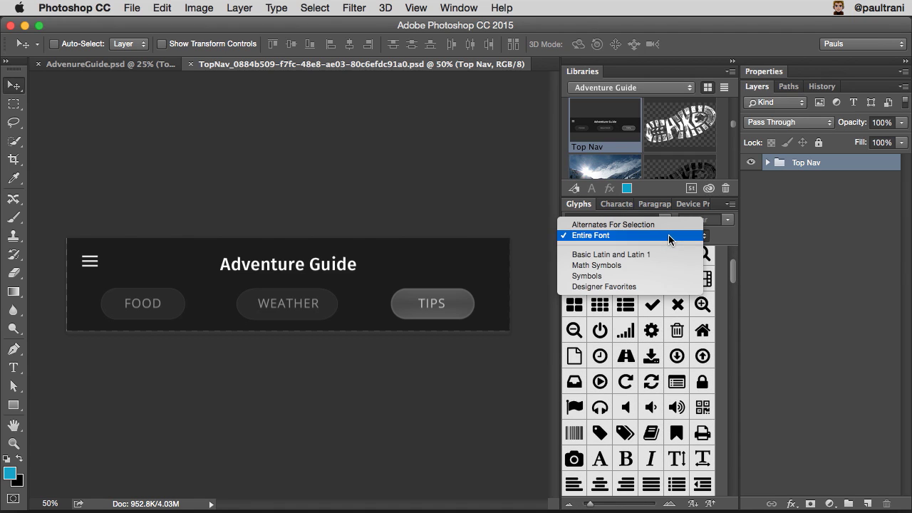
click(668, 234)
Step: Try Footlight MT Light as the glyph font, browse its characters and return to FontAwesome
click(665, 220)
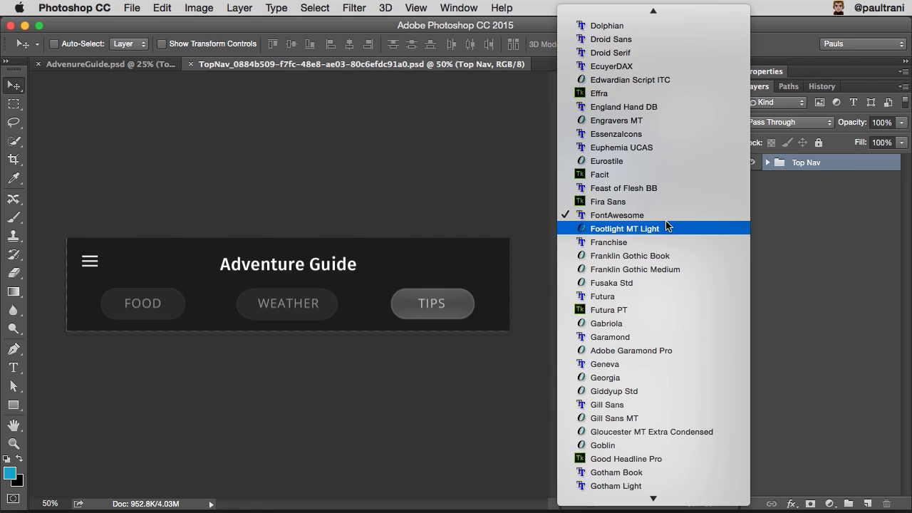
click(668, 228)
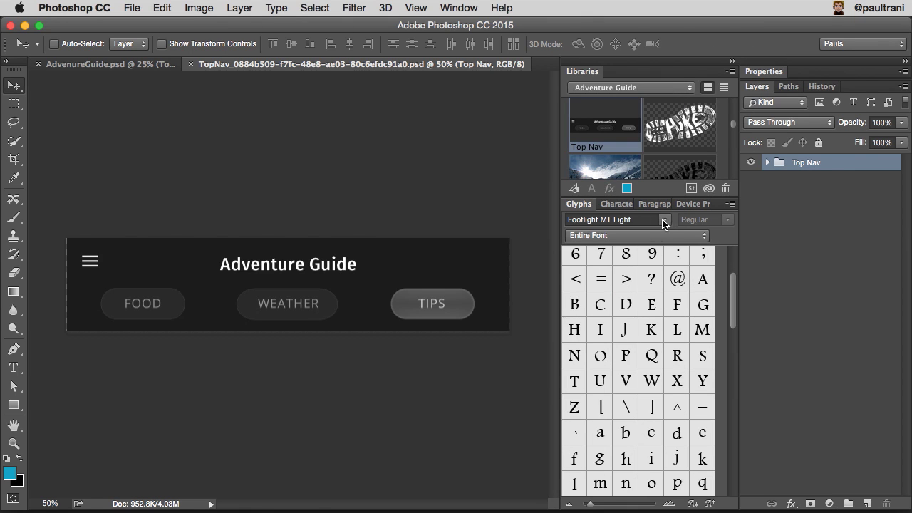
scroll(672, 314, down, 10)
scroll(672, 311, up, 12)
click(662, 221)
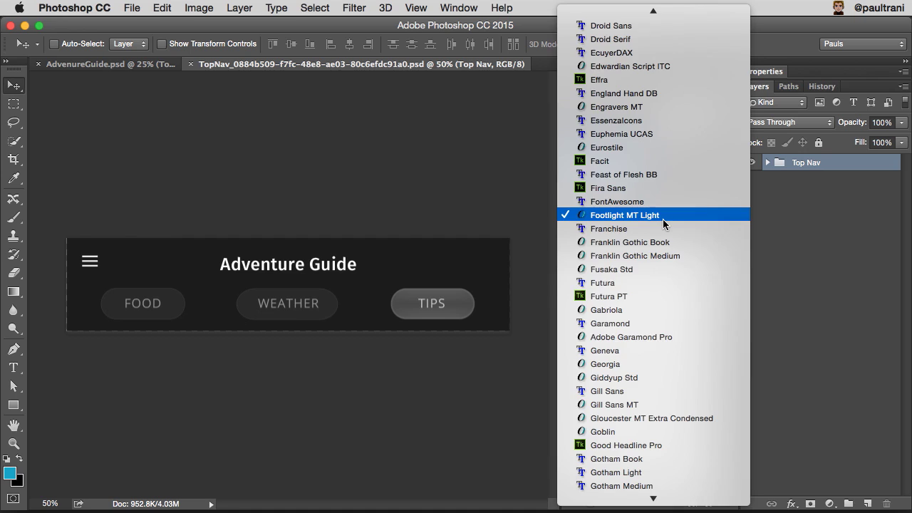
click(661, 201)
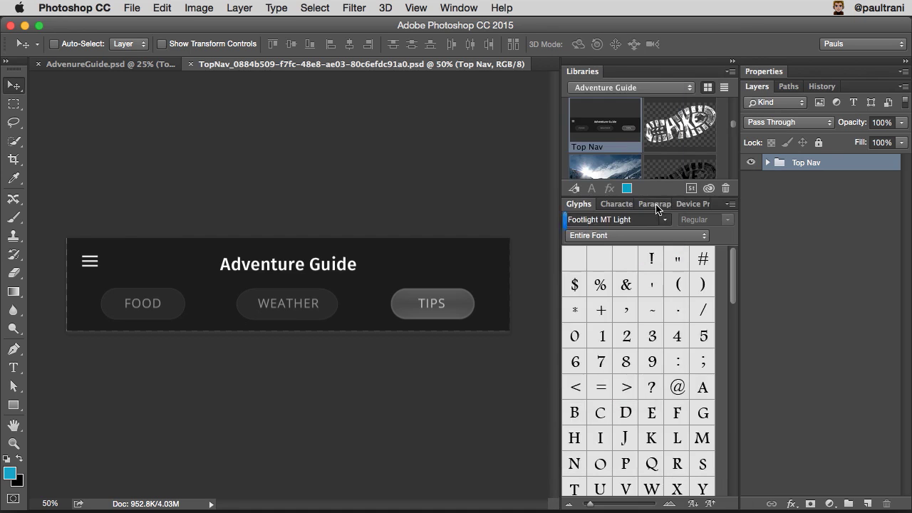
scroll(673, 287, down, 5)
scroll(678, 280, up, 1)
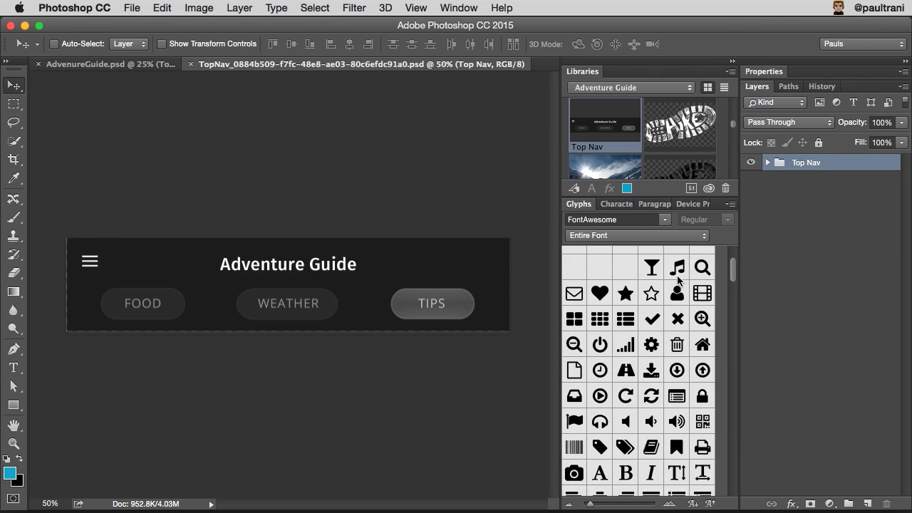
Step: Expand the Top Nav group and insert the FontAwesome magnifier glyph as a new text layer above the Adventure Guide title layer
key(o)
click(767, 163)
click(823, 180)
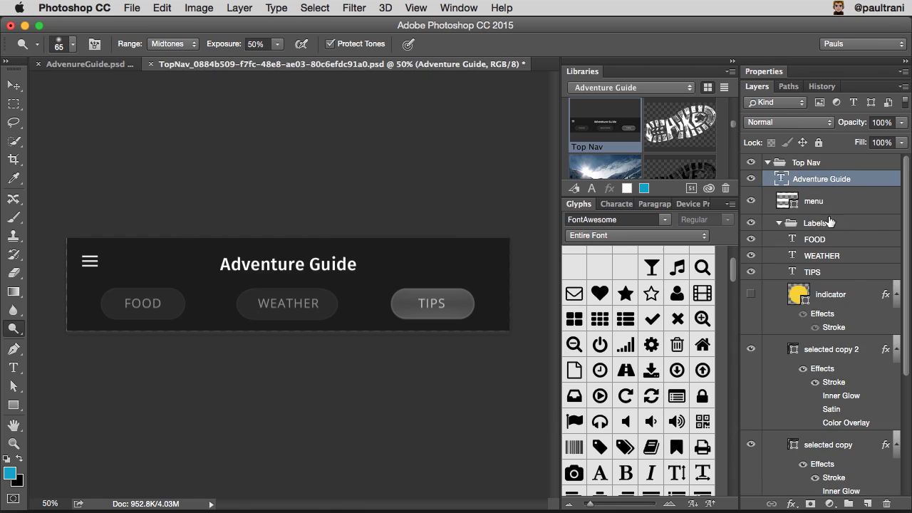
click(867, 504)
click(11, 368)
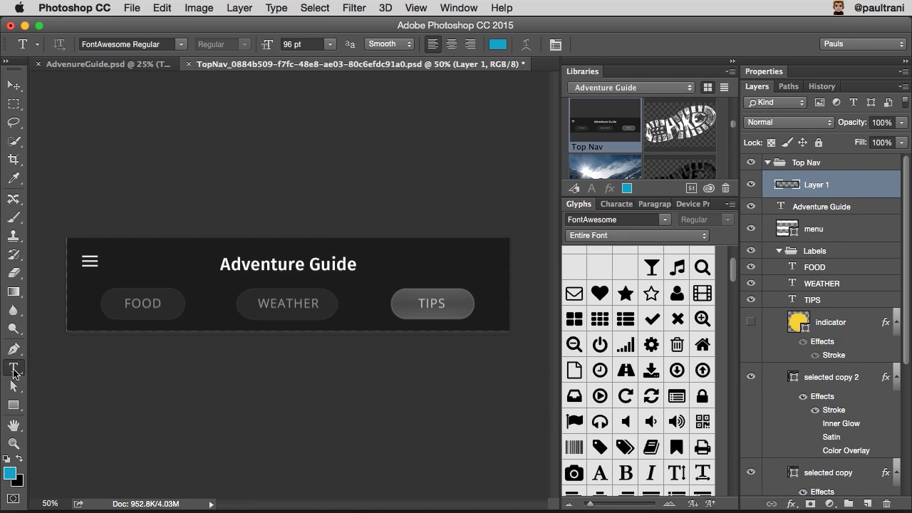
click(454, 263)
double_click(701, 272)
Step: Recolor the magnifier glyph to white (fff)
drag(480, 251, 441, 248)
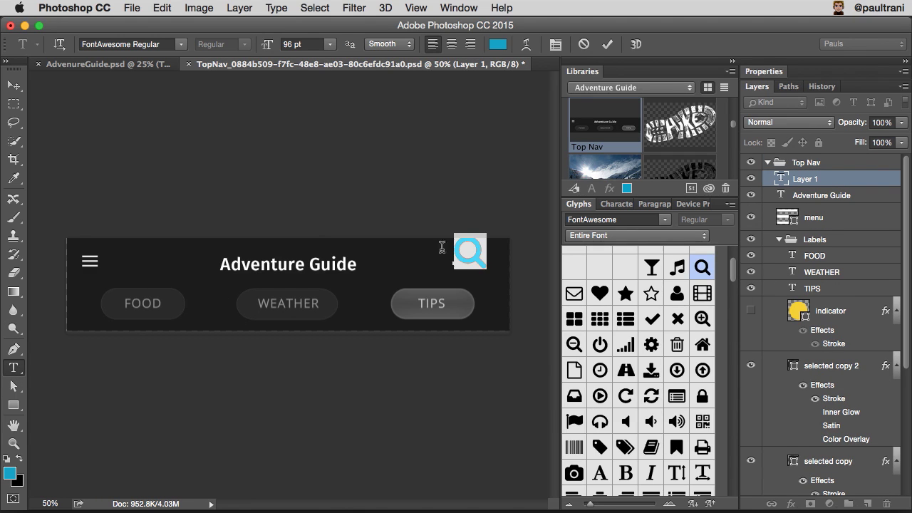
click(498, 44)
text(fff)
key(Return)
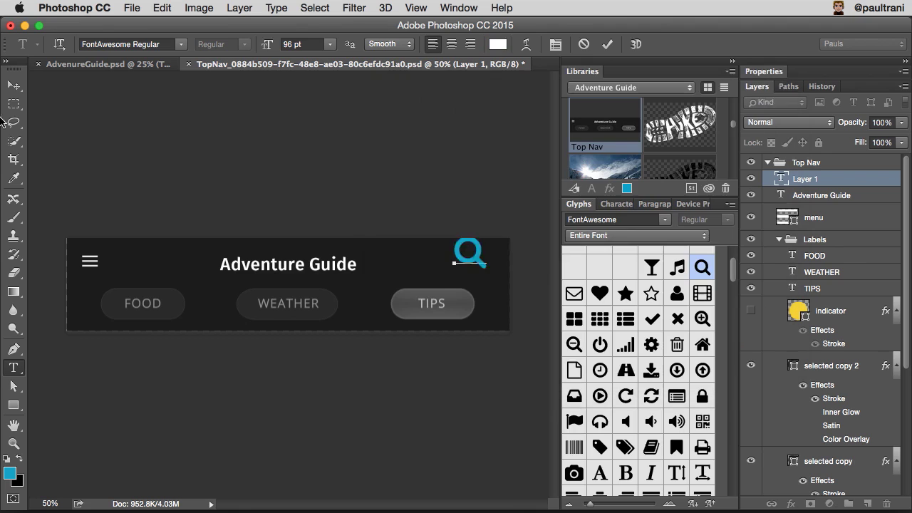
Step: Scale down the magnifier icon and position it in the upper right corner of the Top Nav graphic
click(14, 84)
mouse_move(473, 253)
mouse_down()
mouse_move(486, 261)
mouse_move(470, 260)
mouse_up()
key(super+t)
key(Return)
Step: Save the edited Top Nav library graphic and close it to return to AdvenureGuide.psd
click(574, 238)
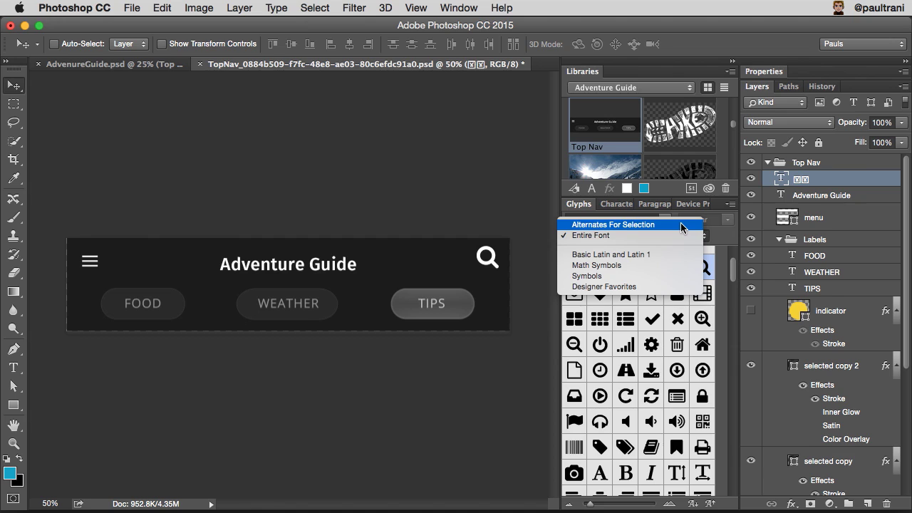
click(733, 229)
key(super+s)
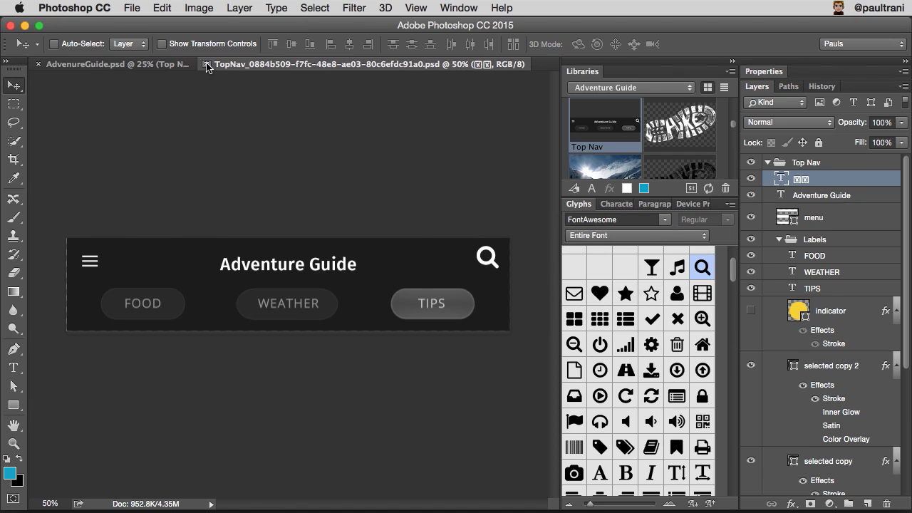
click(204, 64)
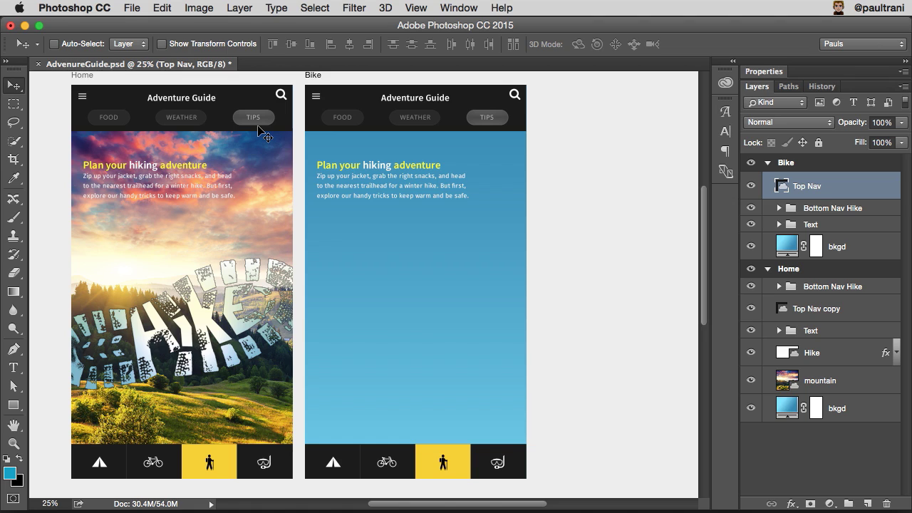
Step: Enable Design Space (Preview) in the Technology Previews preferences
click(97, 10)
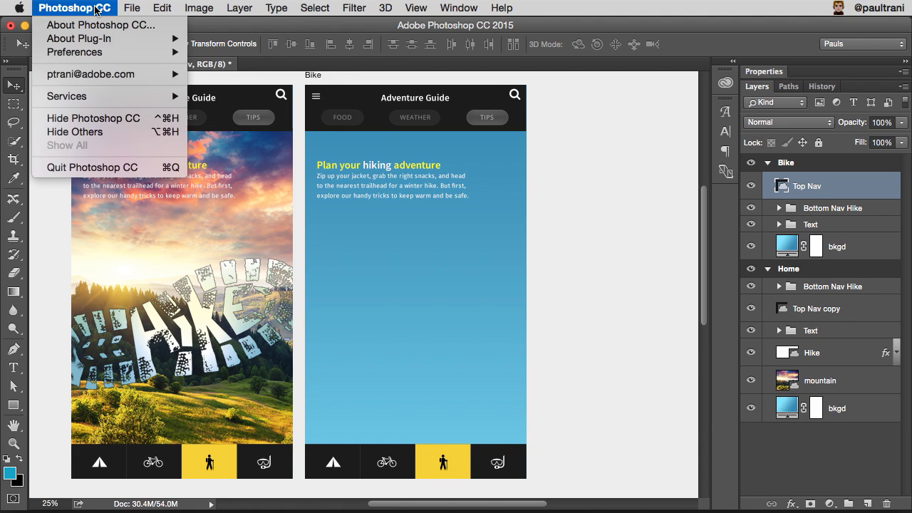
mouse_move(107, 52)
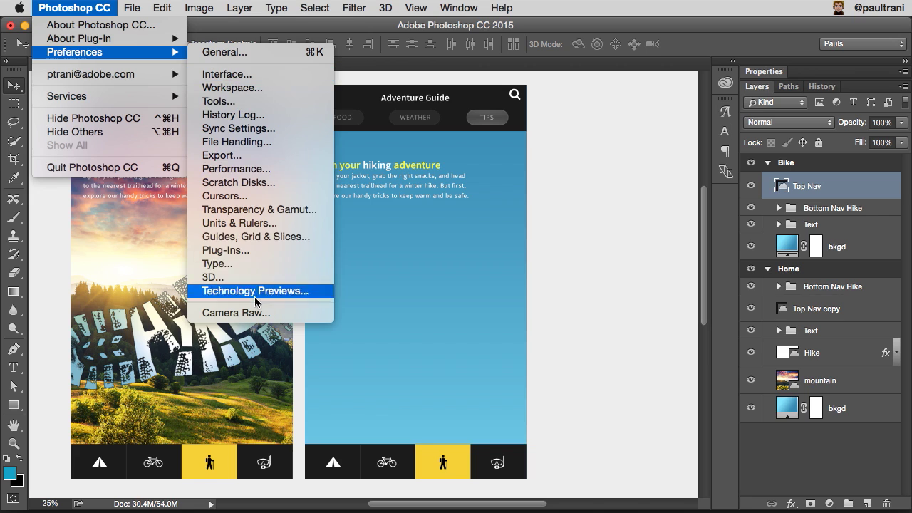
click(255, 291)
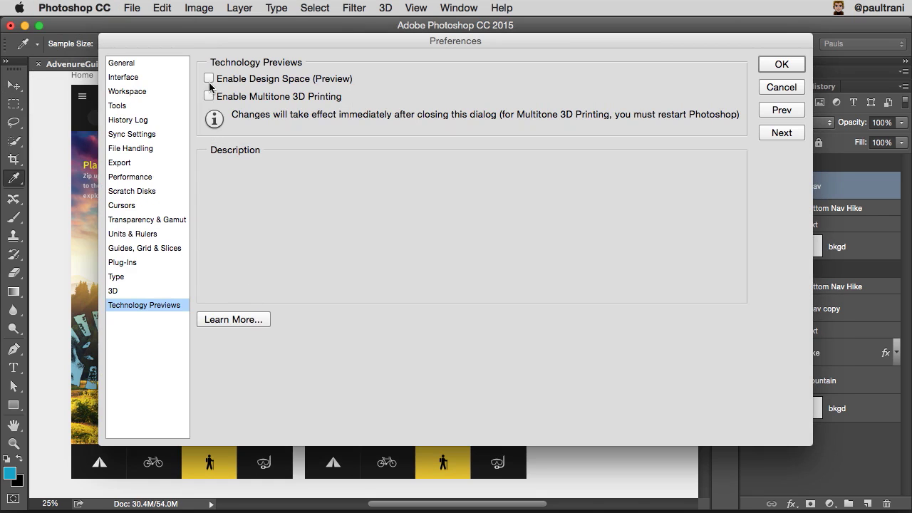
click(209, 79)
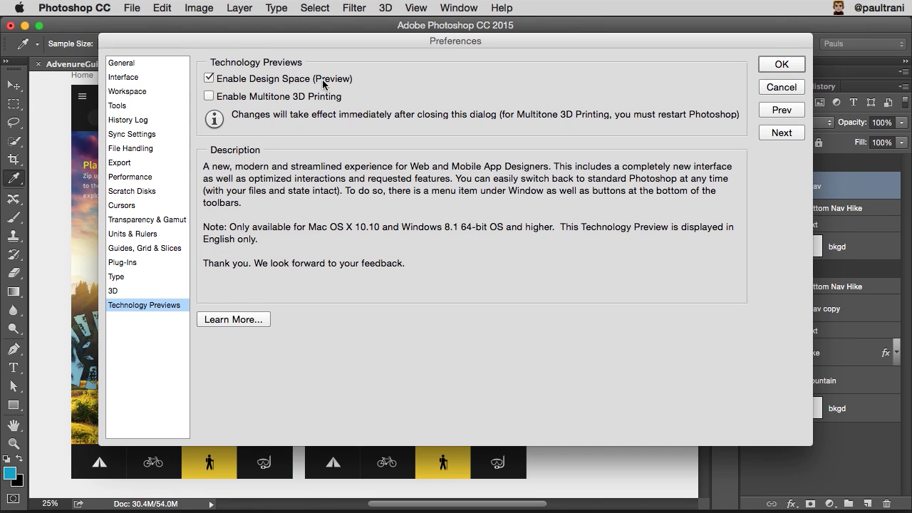
click(781, 65)
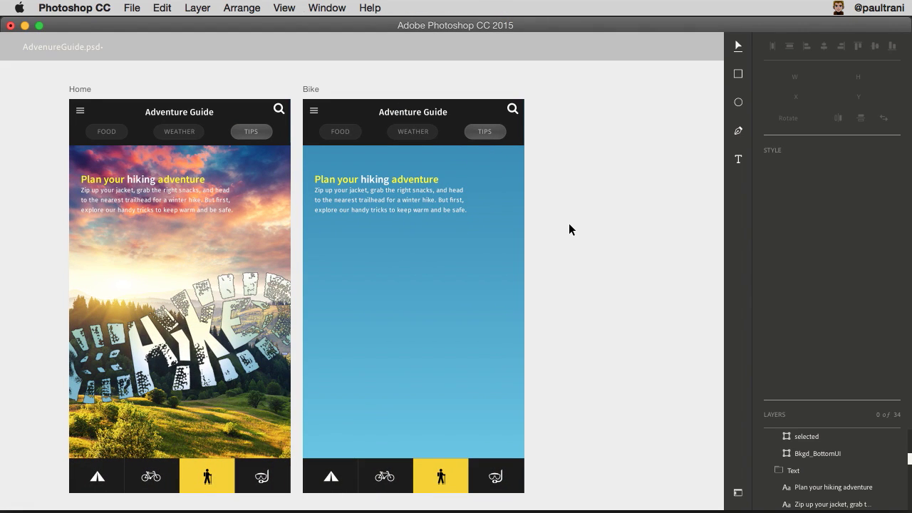
Step: Set the fill of the hike icon in the Bike artboard's bottom navigation to white, rgb(255, 255, 255)
click(380, 191)
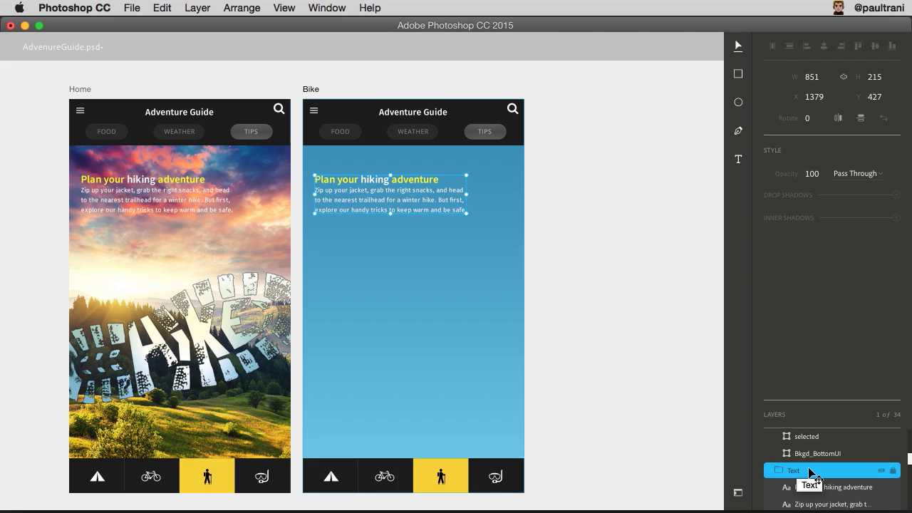
click(441, 482)
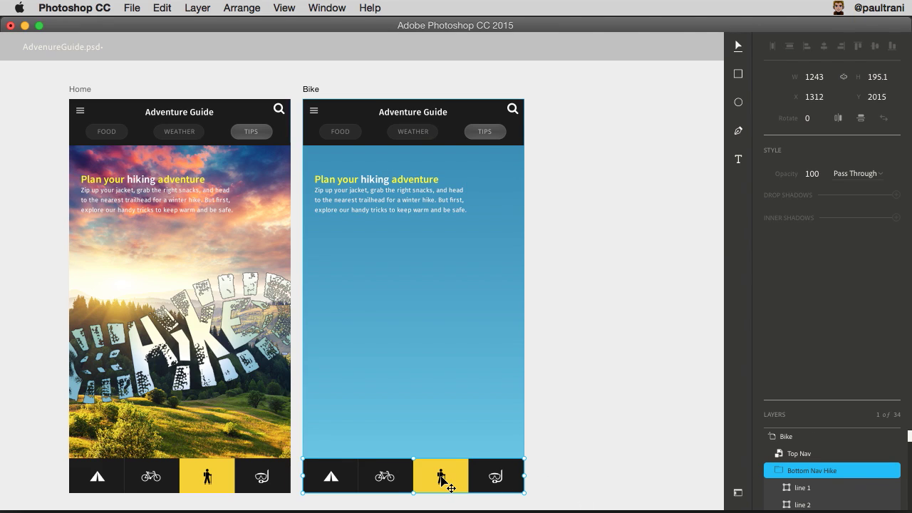
double_click(442, 482)
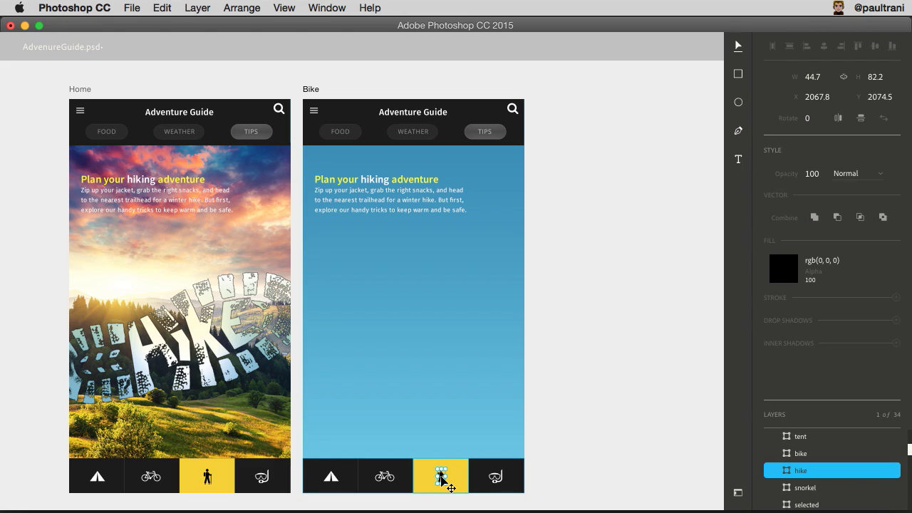
click(784, 269)
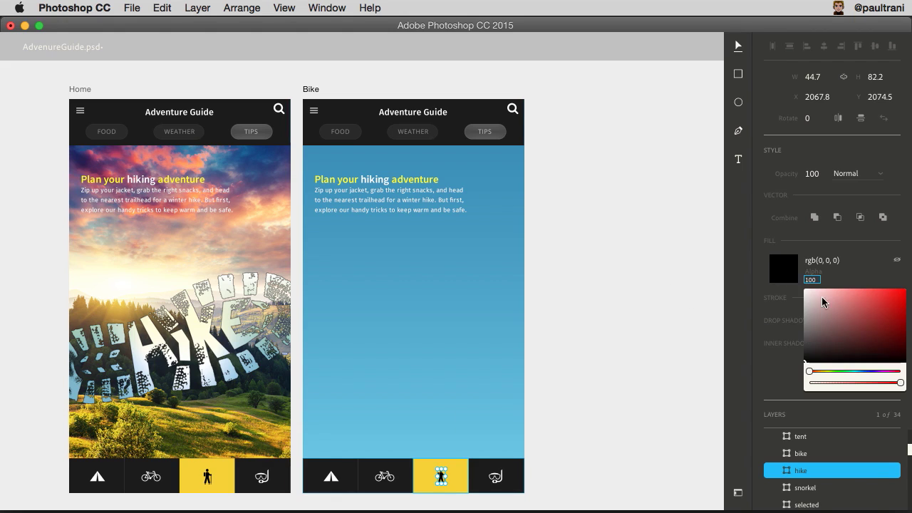
drag(849, 352, 791, 257)
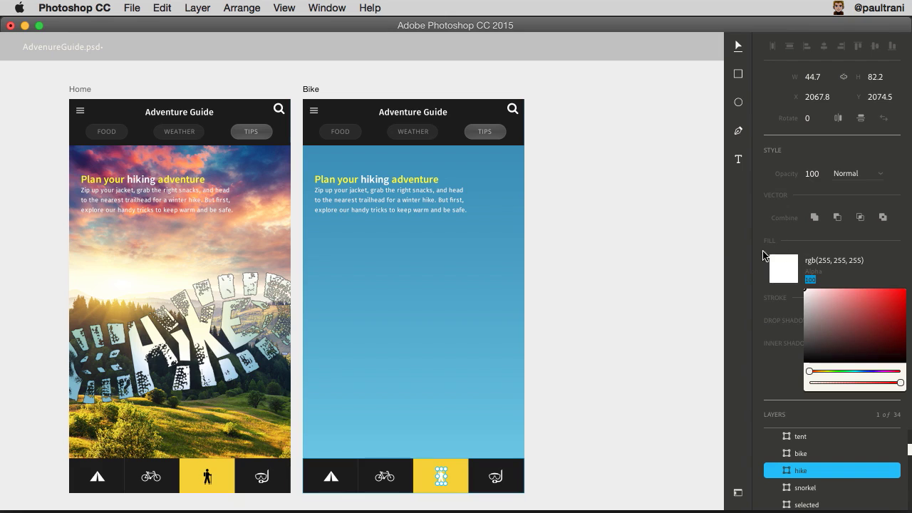
click(577, 329)
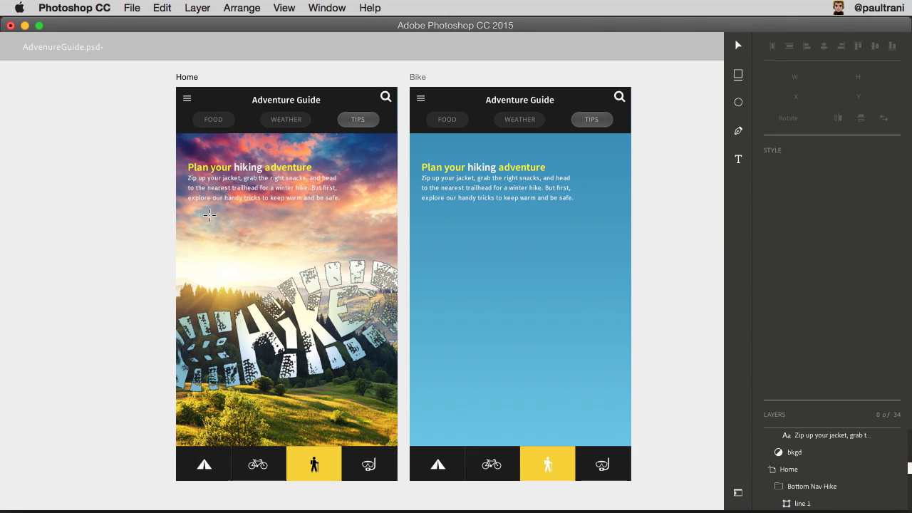
Step: Draw three squares about 77 px wide in a row above the Home heading and fill the rightmost one white
mouse_move(255, 141)
mouse_down()
mouse_move(269, 154)
mouse_move(313, 156)
mouse_up()
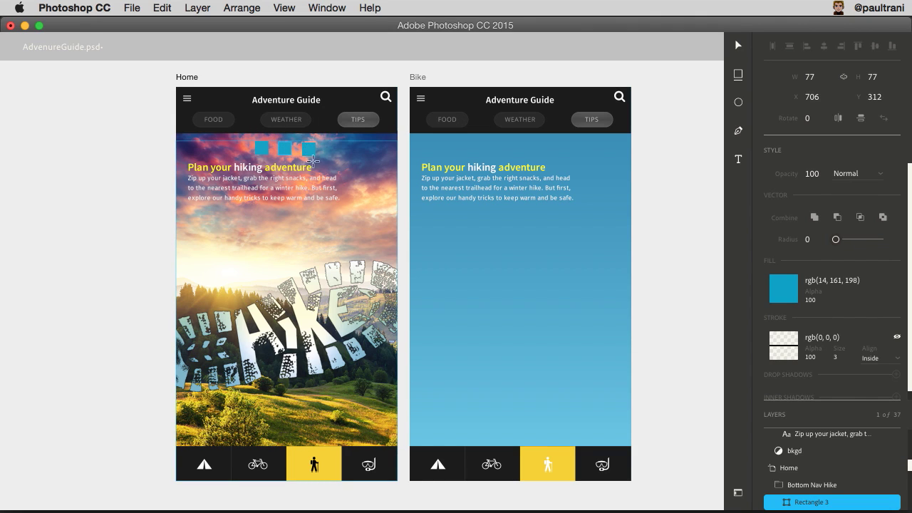
click(787, 287)
drag(813, 315, 805, 279)
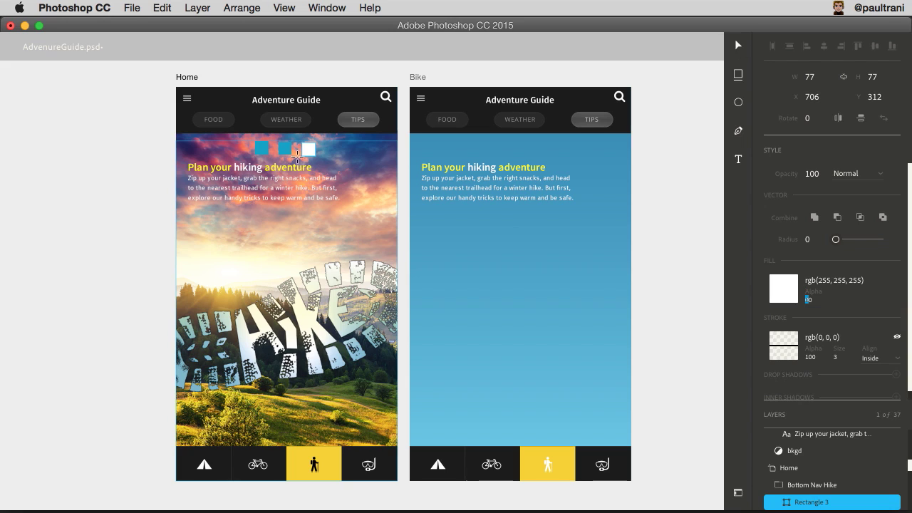
Step: Fill the middle square above the Home heading with yellow, rgb(255, 239, 0)
click(739, 47)
click(284, 150)
click(785, 291)
click(823, 391)
drag(887, 321, 909, 307)
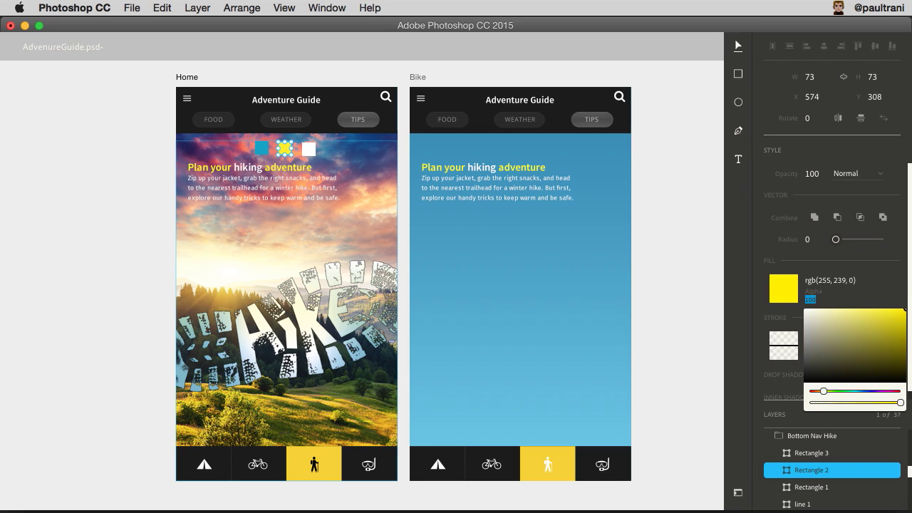
click(62, 45)
Step: Select the blue, yellow and white squares together and align them on their vertical centers
click(259, 147)
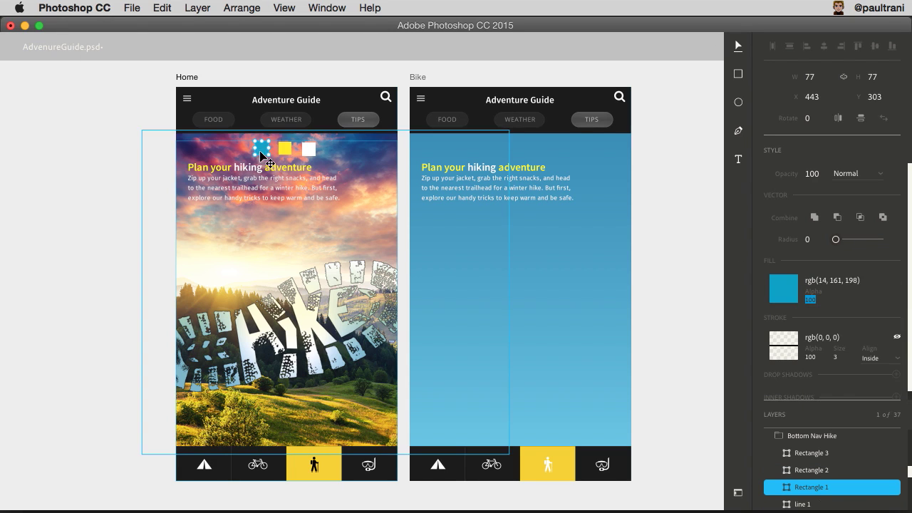
shift+click(285, 149)
shift+click(309, 150)
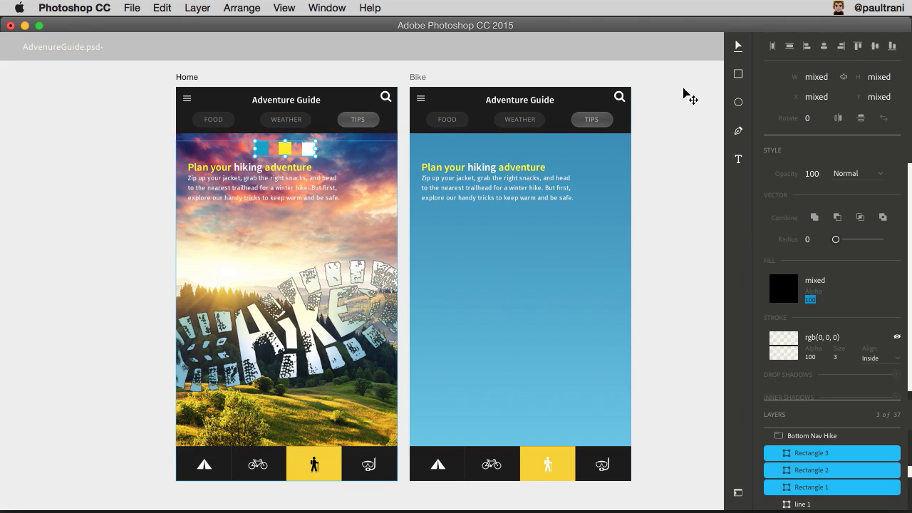
click(872, 49)
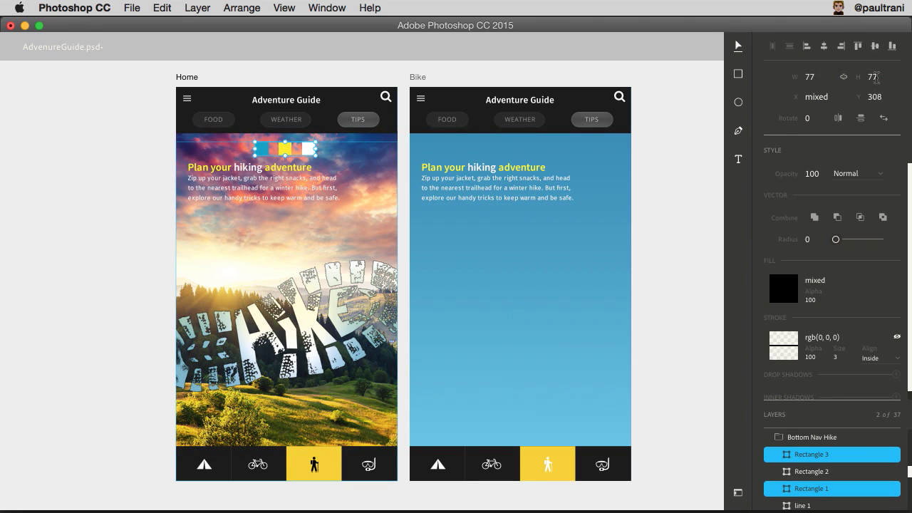
click(549, 230)
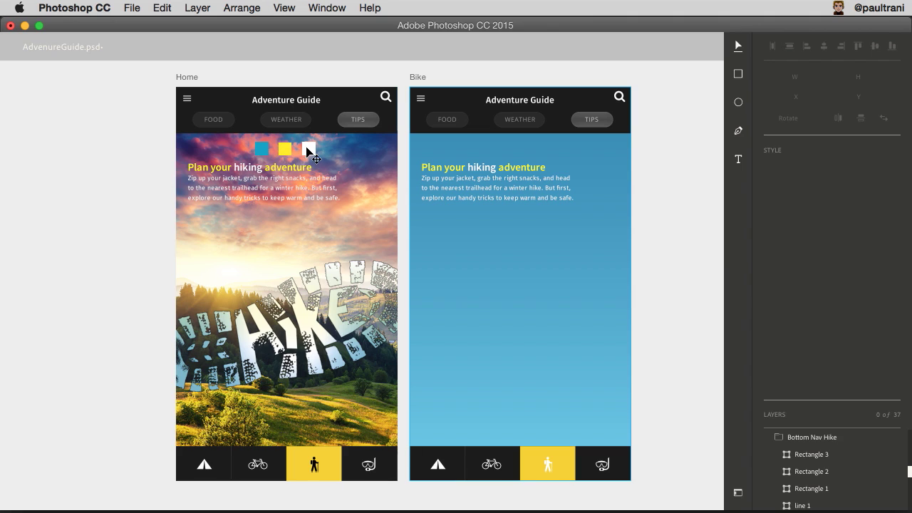
Step: Swap the positions of the white and blue squares above the Home heading and round both into circles
click(308, 151)
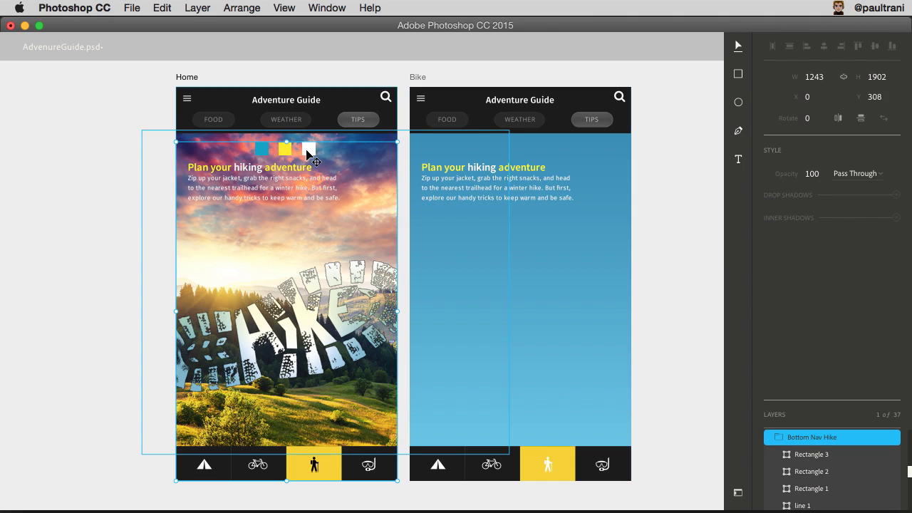
click(308, 155)
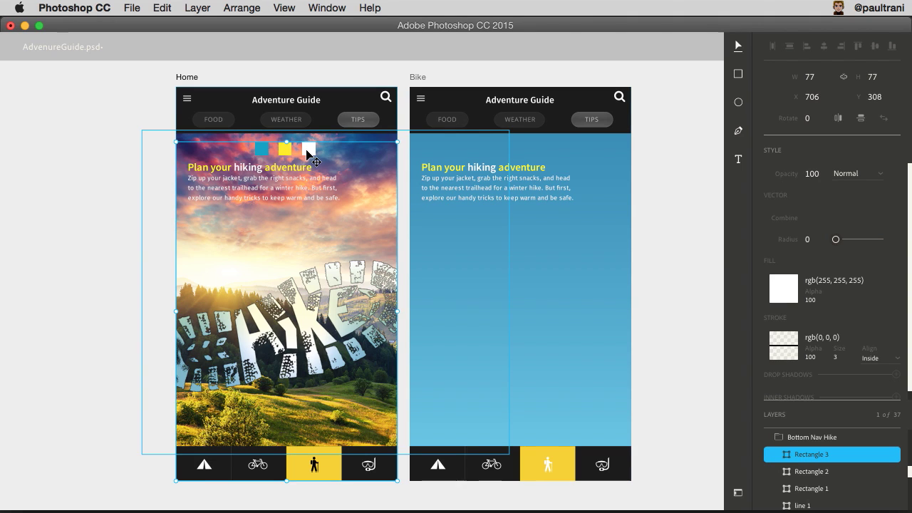
shift+click(261, 148)
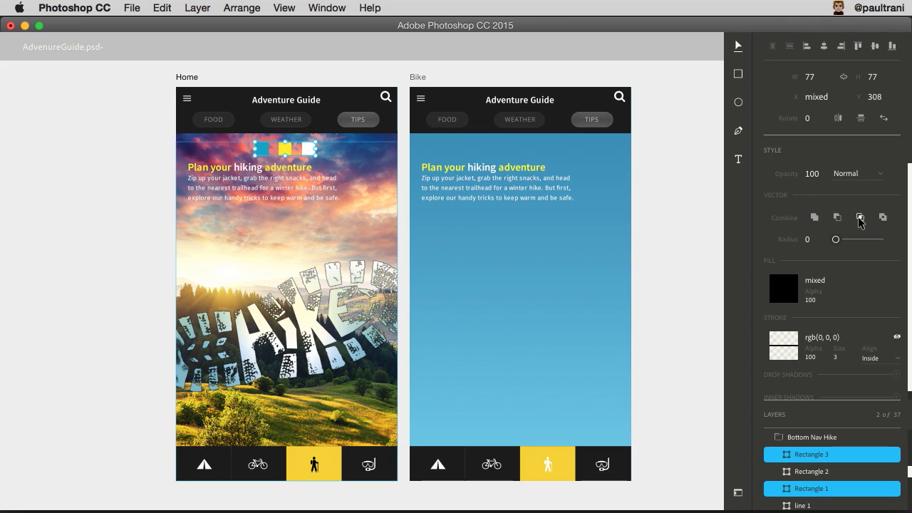
click(883, 120)
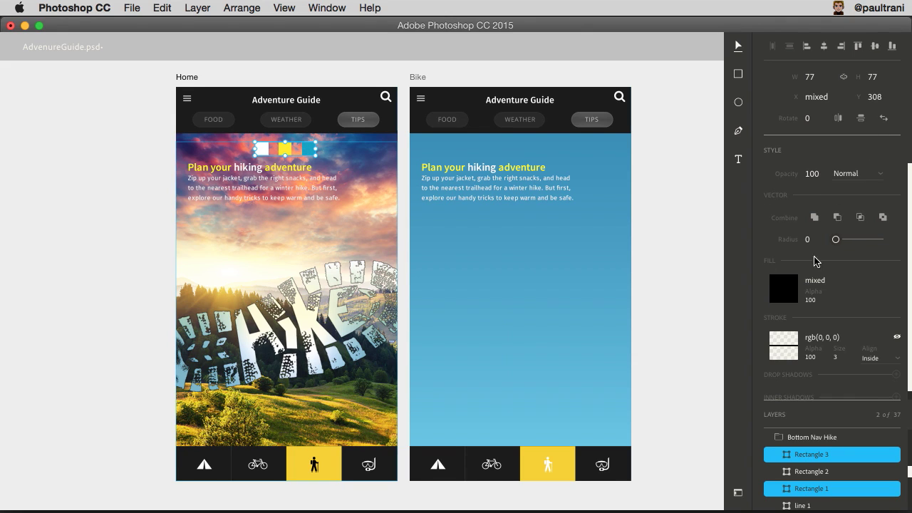
drag(839, 243, 890, 244)
click(638, 134)
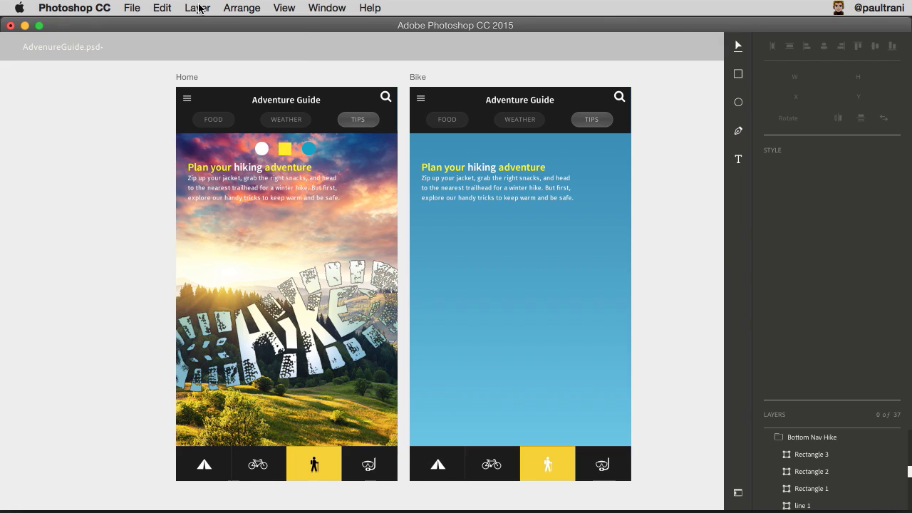
Step: Leave Design Space for the standard workspace and select the Rectangle 3 layer in the Home artboard
click(198, 7)
click(738, 494)
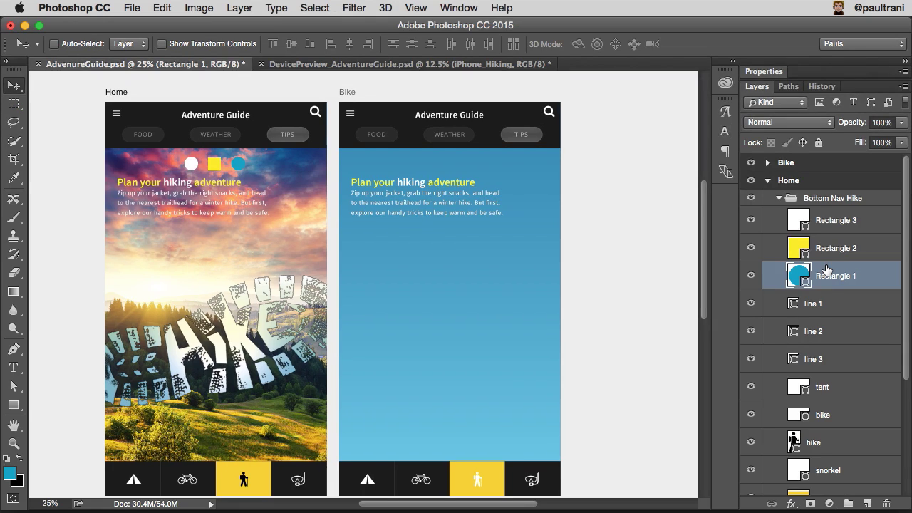
click(831, 221)
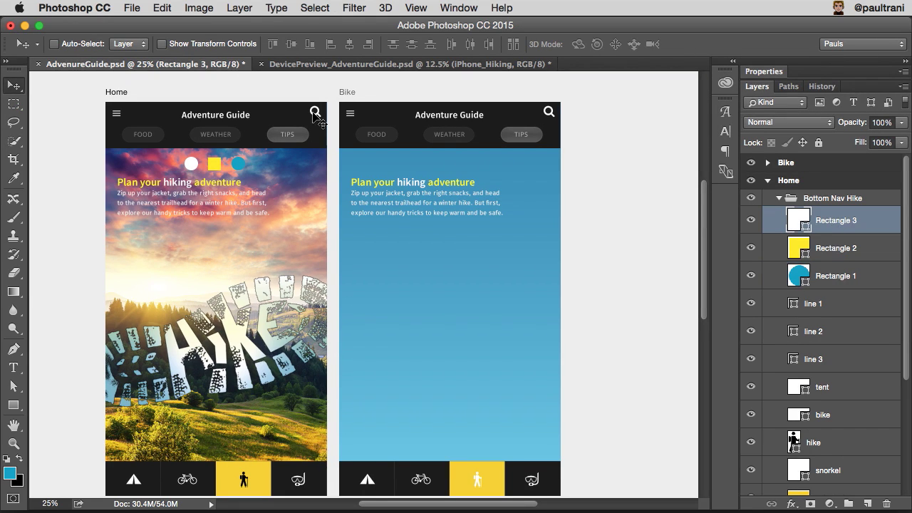
Step: Switch to the DevicePreview_AdventureGuide.psd document and enlarge the application window beside the mirrored phone screen
click(338, 63)
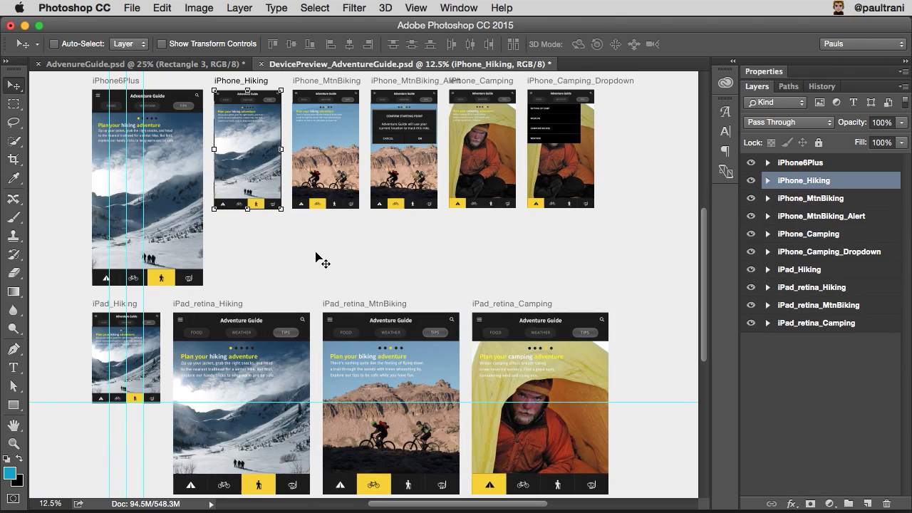
key(super+equal)
drag(299, 216, 297, 301)
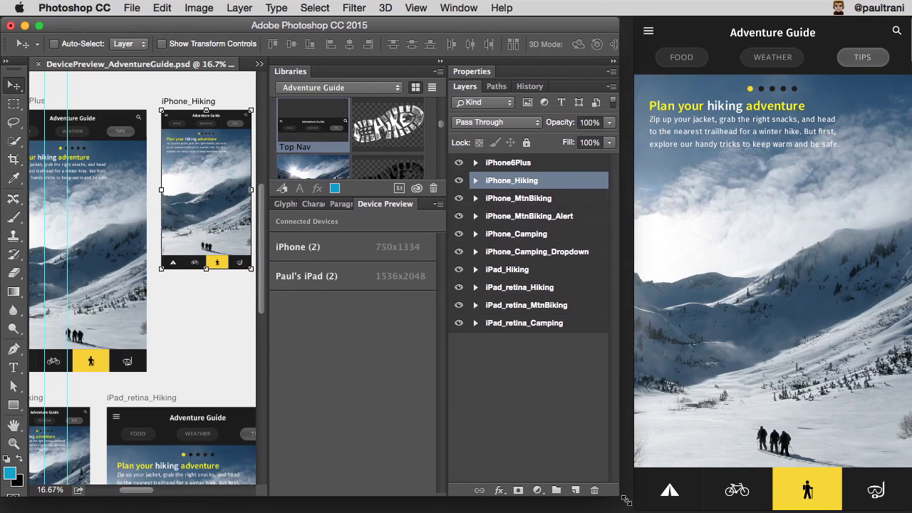
drag(626, 500, 636, 512)
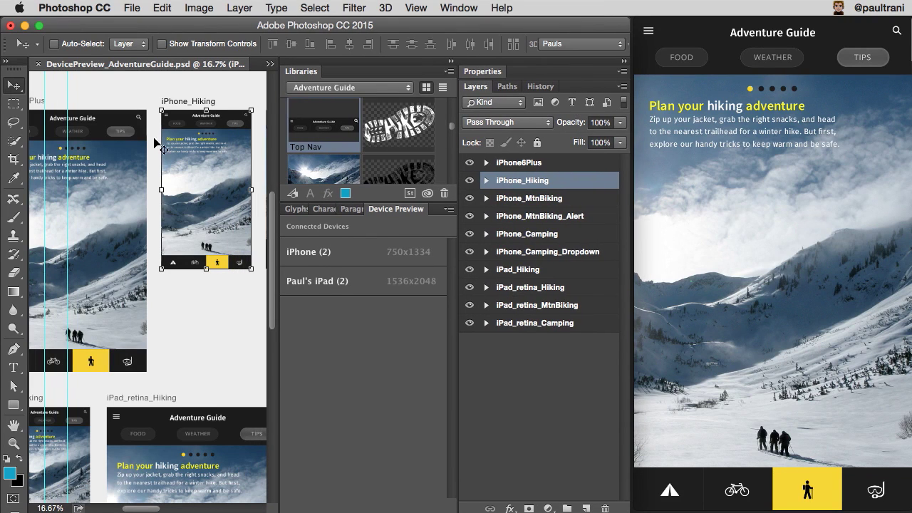
Step: Set the fill of the highlighted hike tab in the iPhone_Hiking artboard's bottom navigation to red, f52323
click(200, 157)
key(super+plus)
key(super+plus)
key(super+plus)
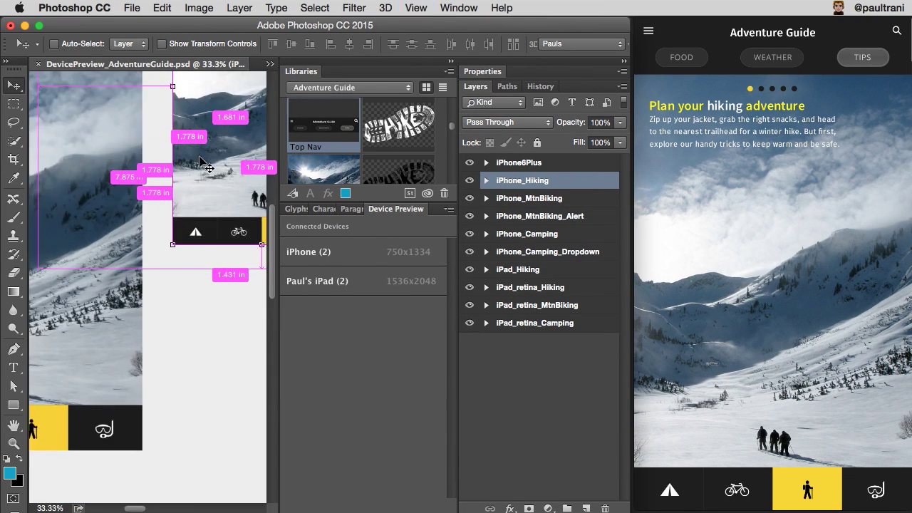
drag(203, 126, 49, 342)
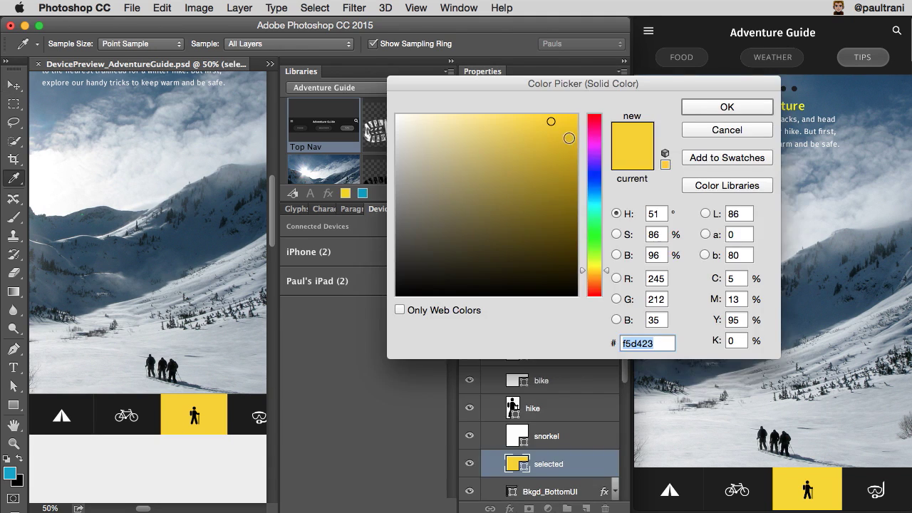
drag(590, 140, 591, 114)
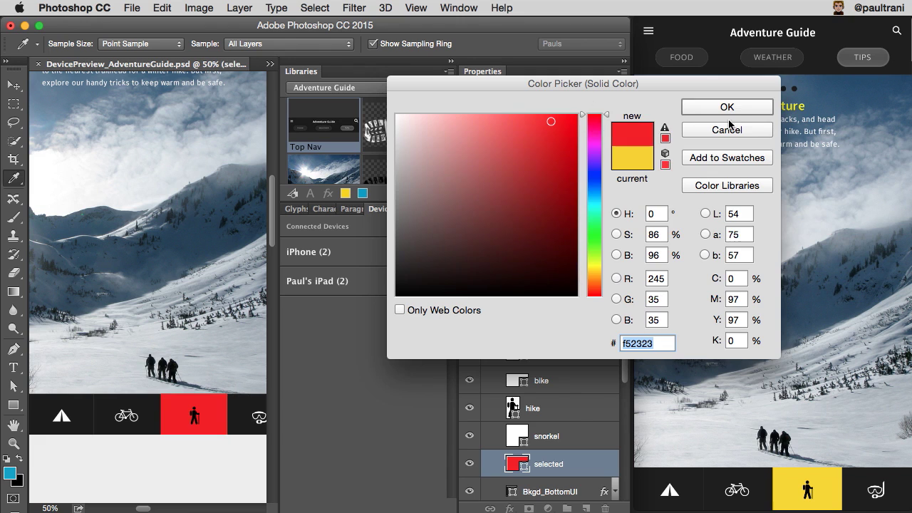
click(728, 105)
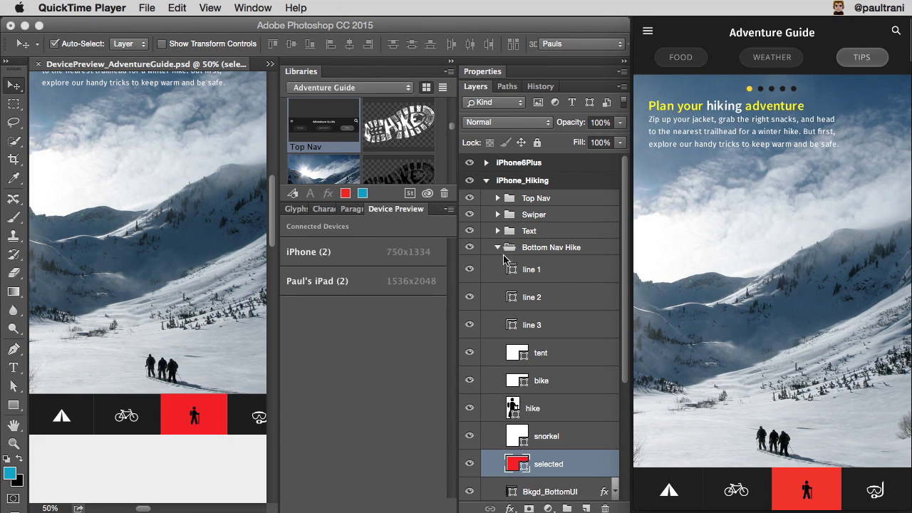
Step: Widen the application window and open the Export As settings for the bike layer in the iPhone6Plus artboard's Bottom Nav Hike group
click(590, 26)
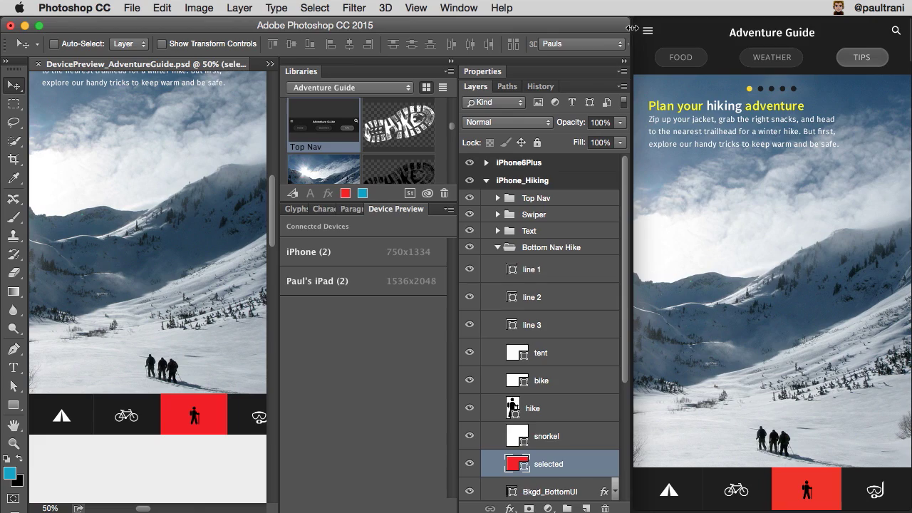
drag(632, 28, 713, 28)
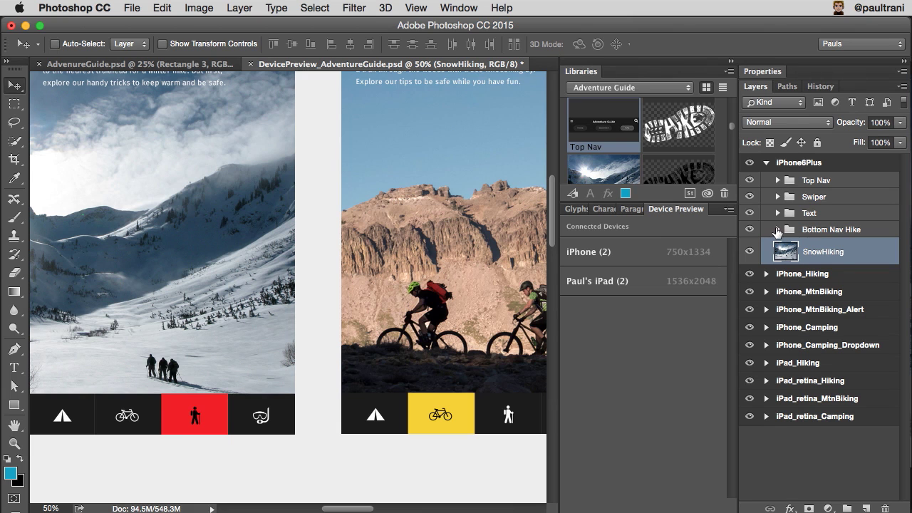
click(777, 230)
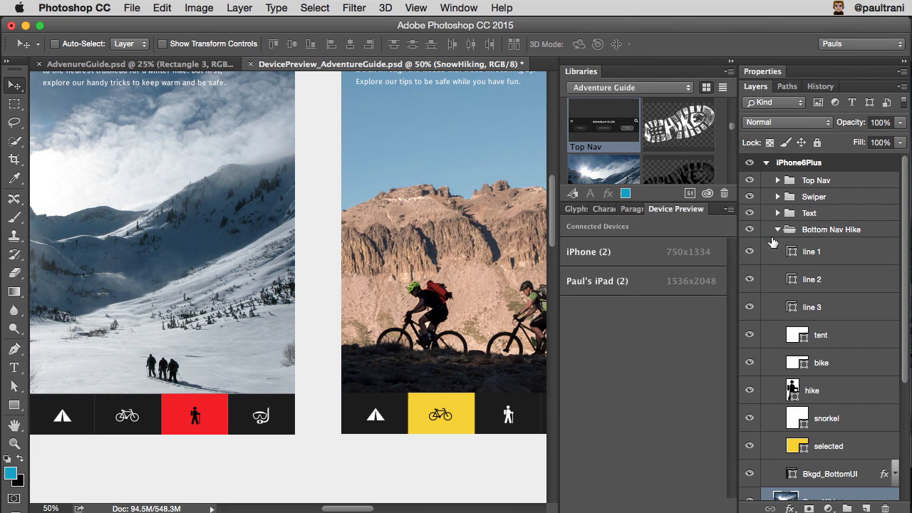
click(837, 337)
click(845, 363)
right_click(872, 356)
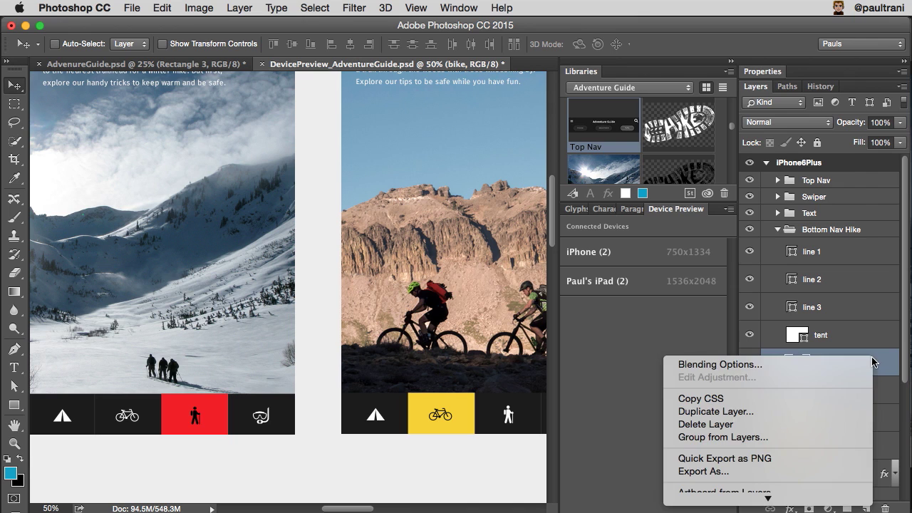
scroll(822, 424, down, 5)
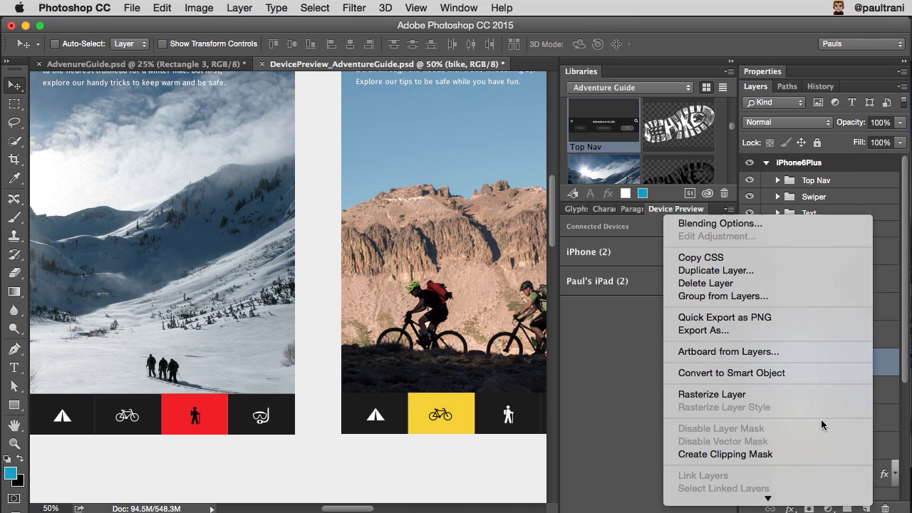
click(820, 332)
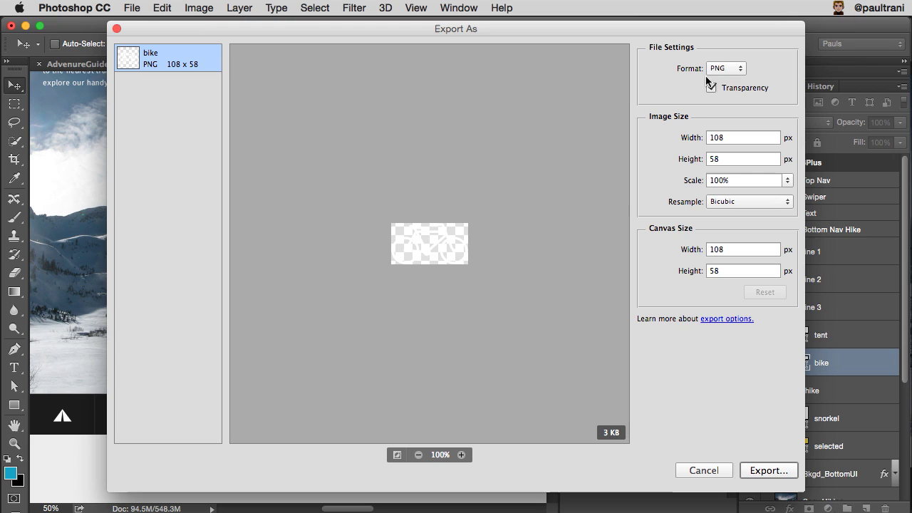
Step: Choose SVG format, preview the bike icon on the dark transparency grid and export it to the Desktop as bike.svg
click(716, 70)
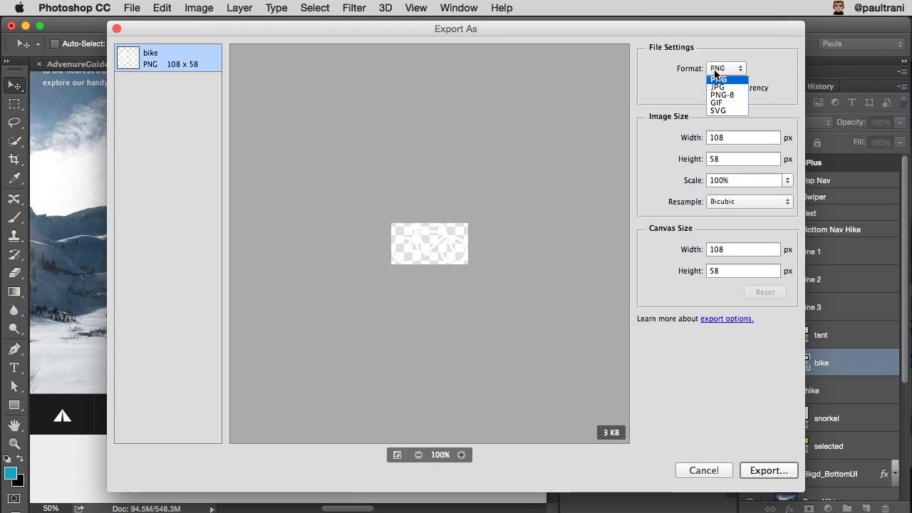
click(729, 110)
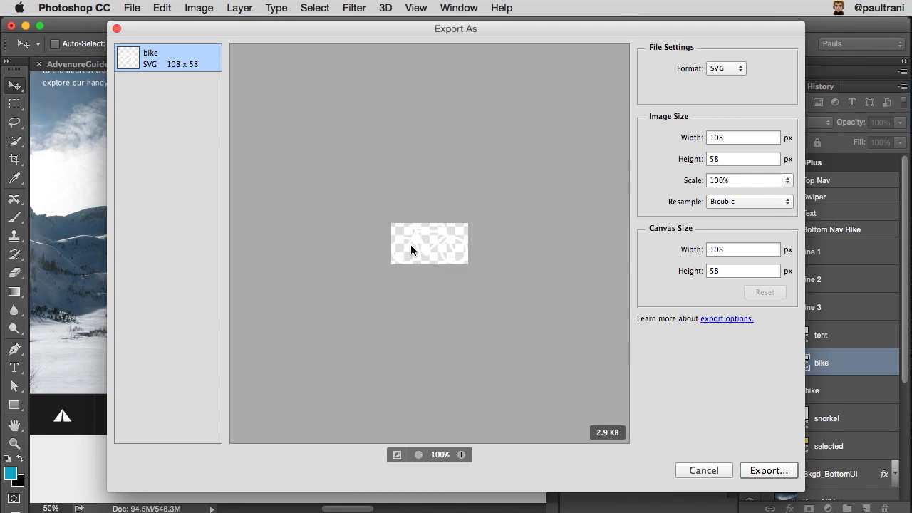
click(396, 455)
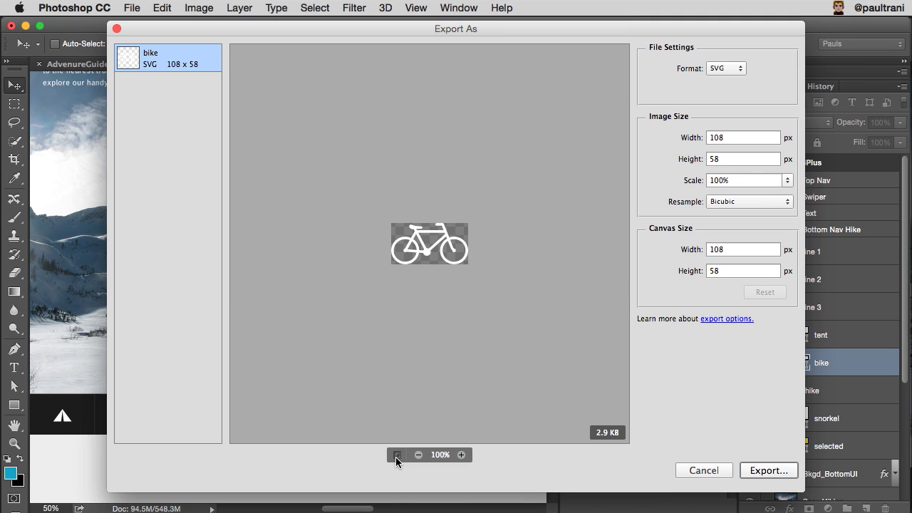
click(762, 470)
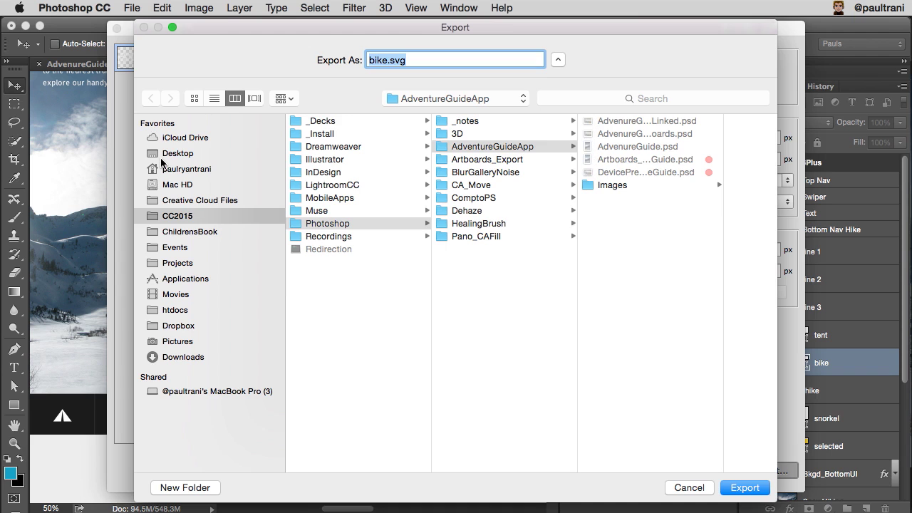
click(163, 158)
click(745, 487)
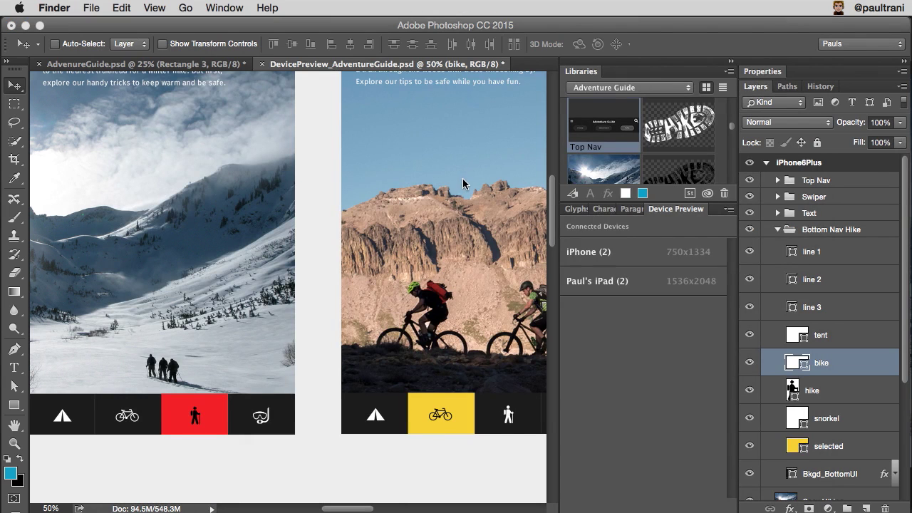
Step: Return to the Photoshop document and bring up its export commands
click(171, 30)
click(132, 7)
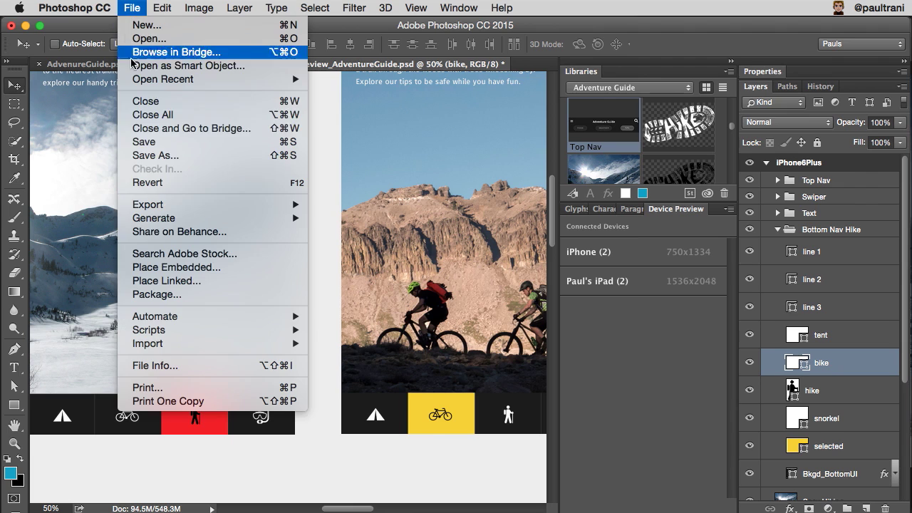
mouse_move(134, 207)
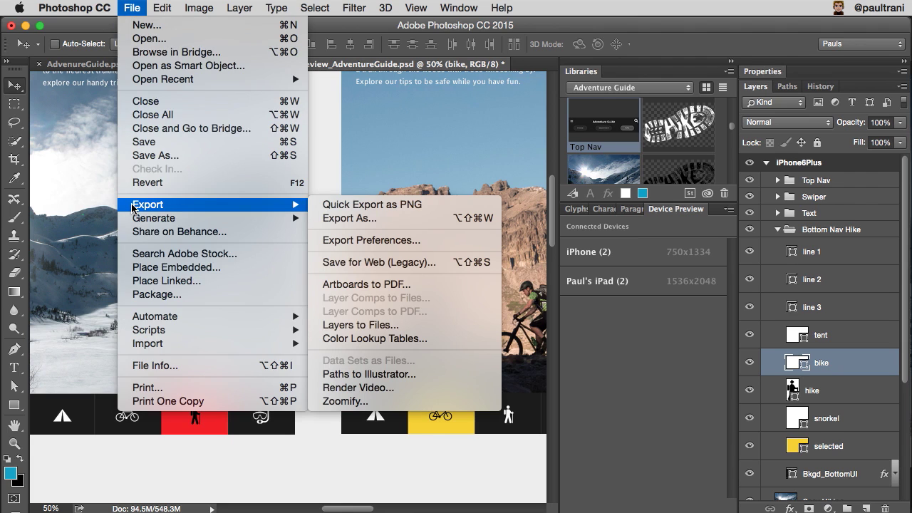